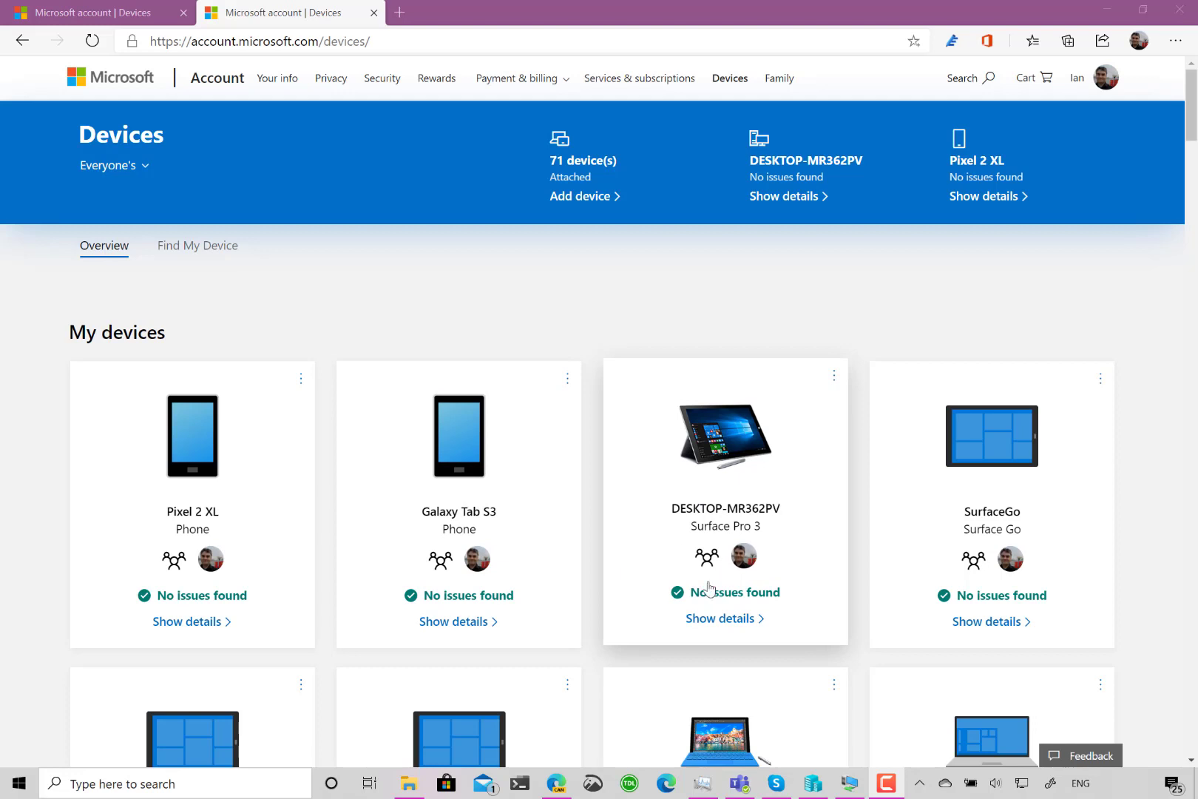
- Scroll down the My devices grid and open the SURFACEPRO4 device's status page
{"action": "scroll", "coordinate": [709, 587], "scroll_direction": "down", "scroll_amount": 2}
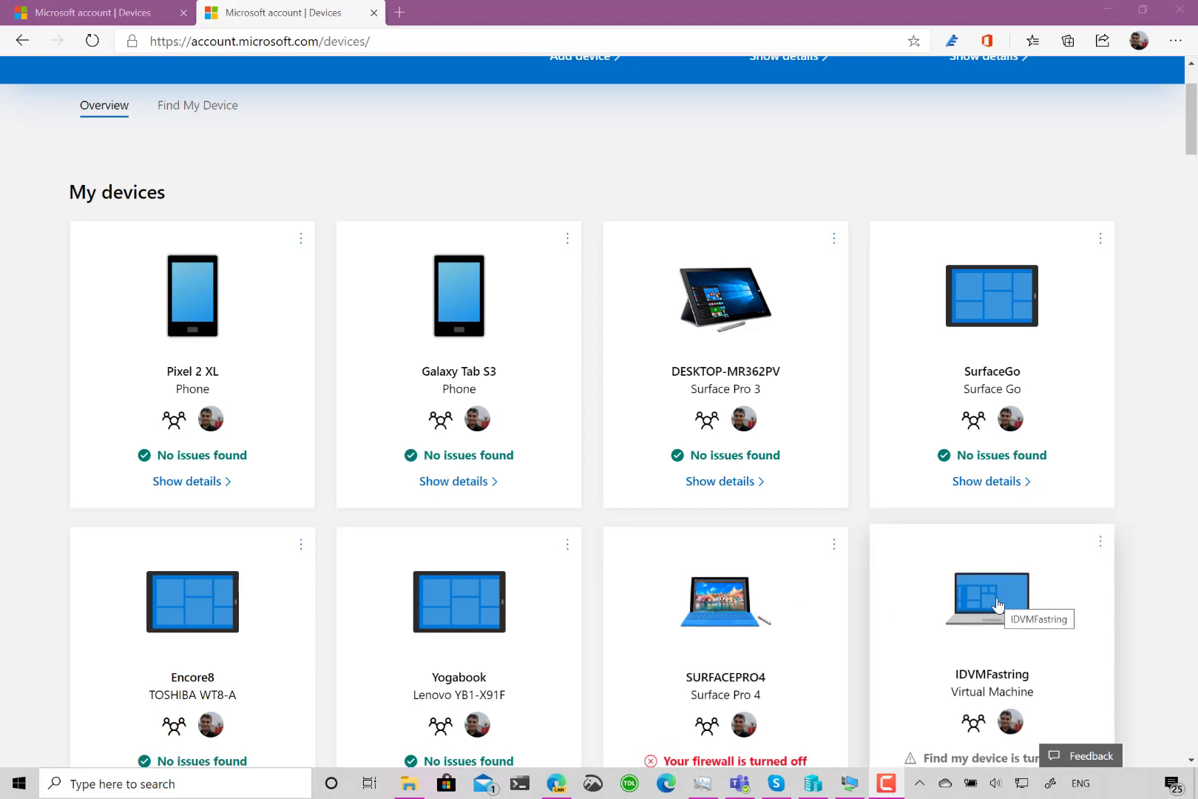
{"action": "scroll", "coordinate": [998, 605], "scroll_direction": "down", "scroll_amount": 1}
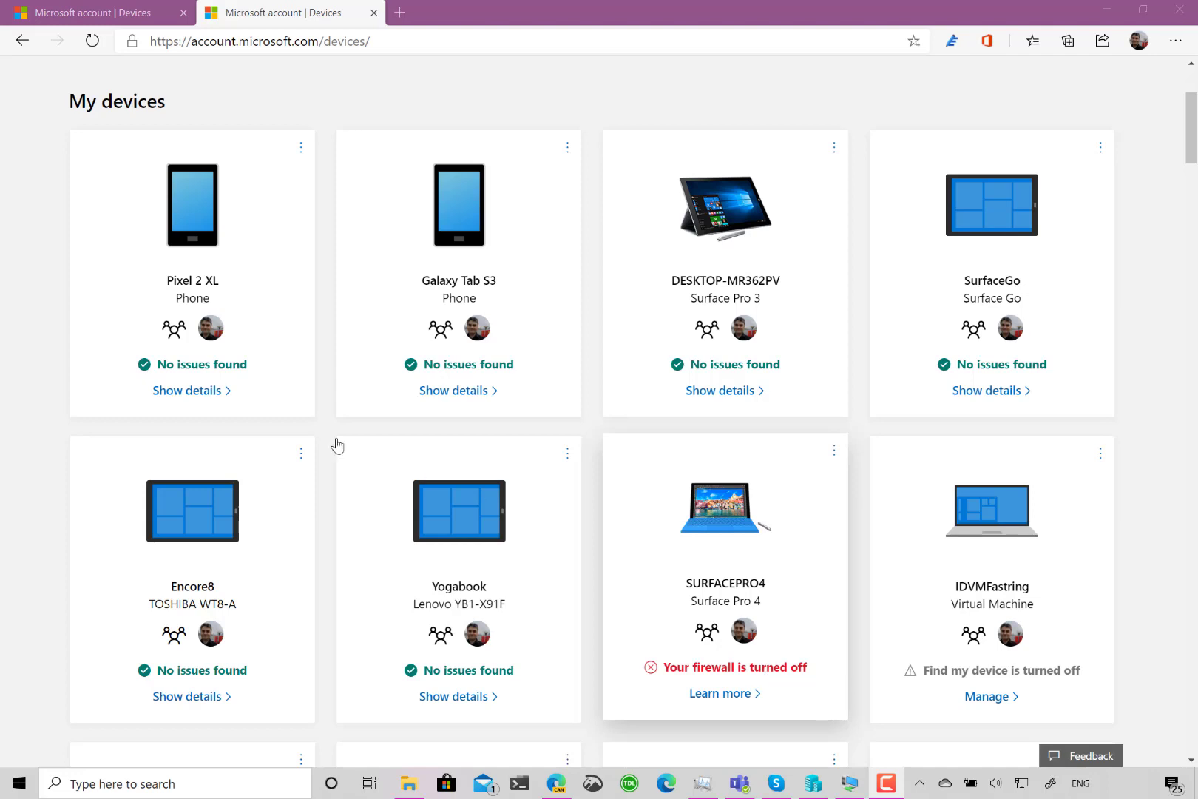
{"action": "left_click", "coordinate": [729, 598]}
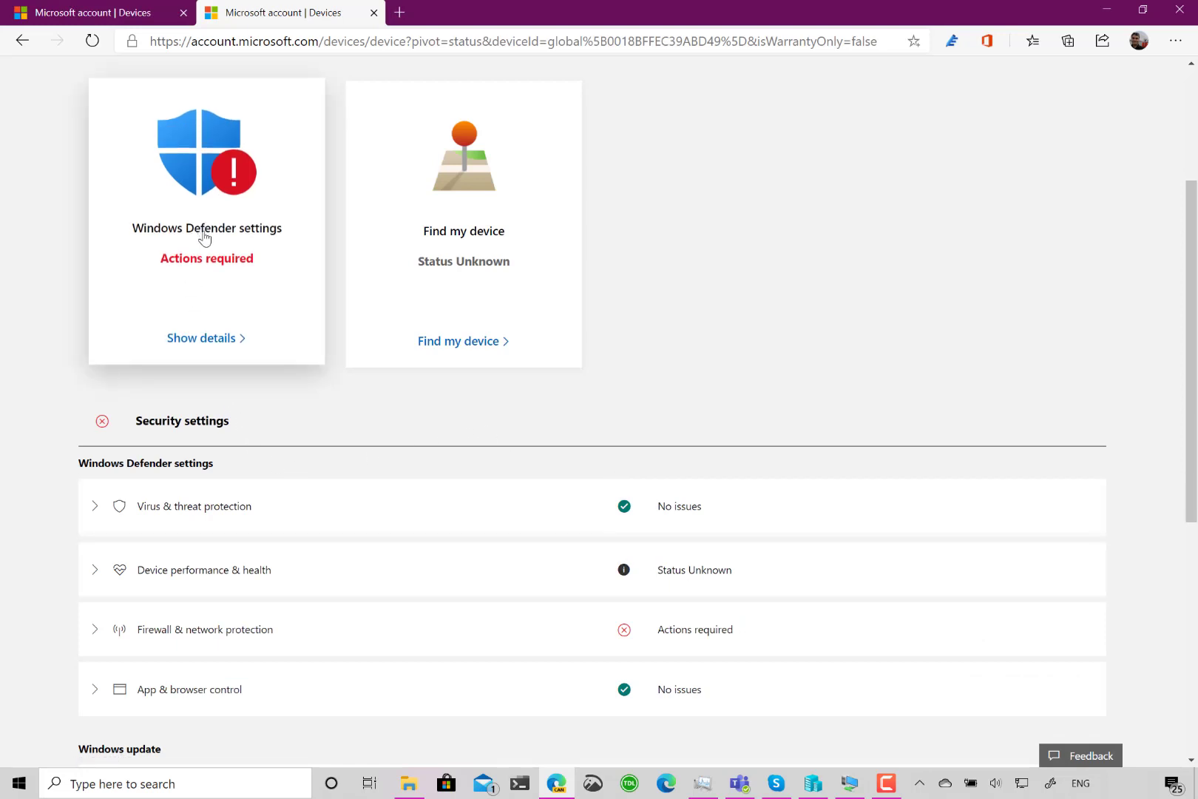
- Review SURFACEPRO4's Windows Defender details: firewall, virus & threat protection, and app & browser control
{"action": "left_click", "coordinate": [196, 340]}
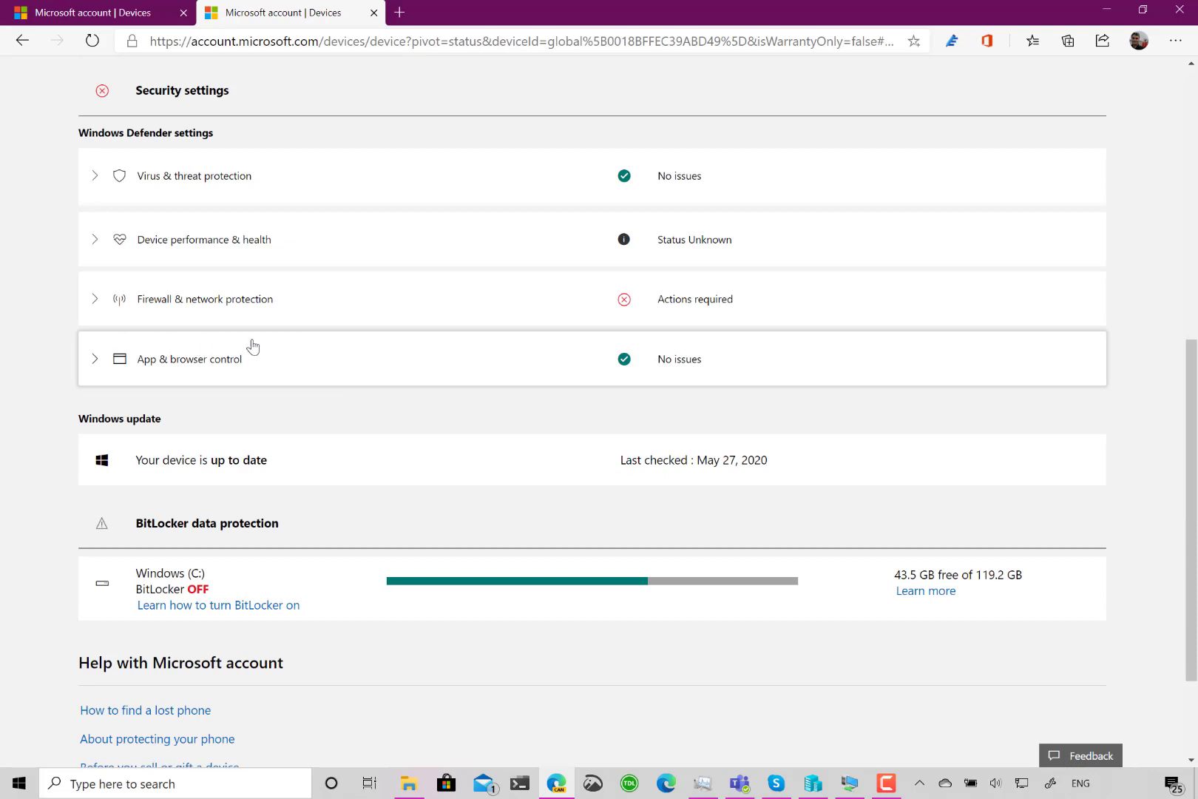
{"action": "left_click", "coordinate": [246, 300]}
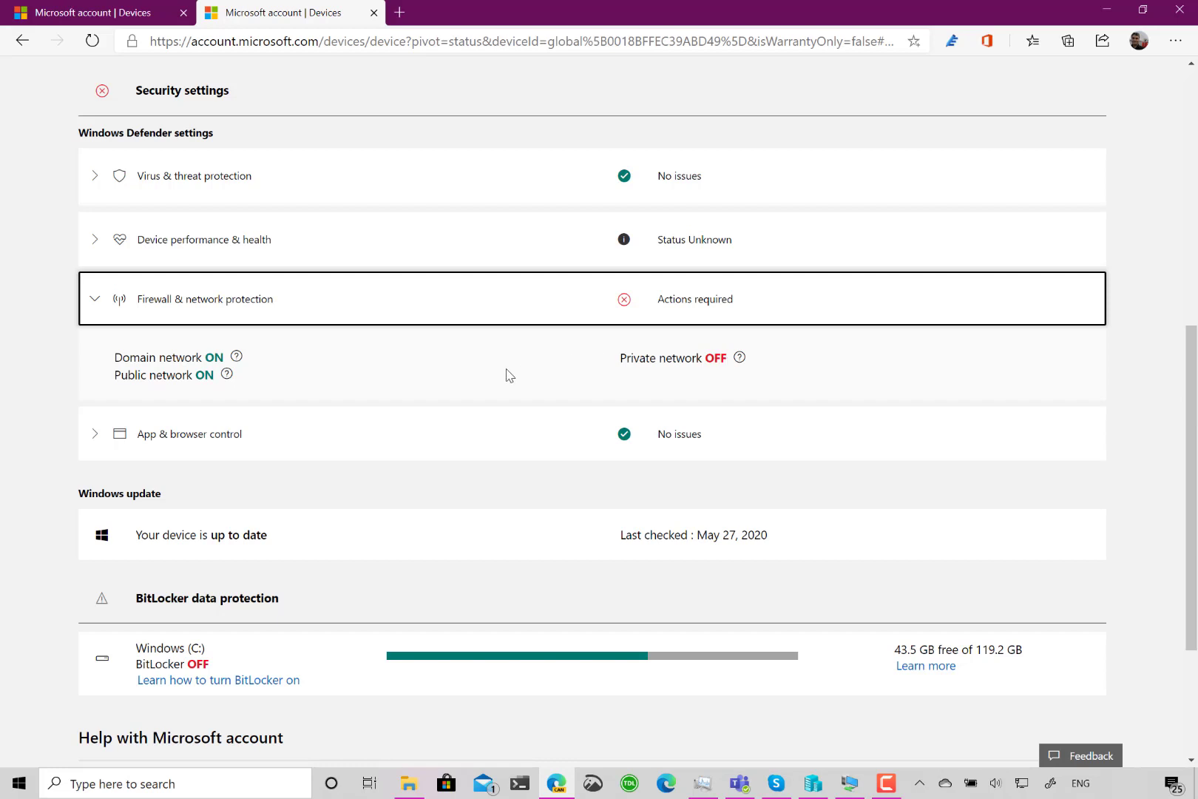
{"action": "left_click", "coordinate": [100, 177]}
{"action": "left_click", "coordinate": [100, 176]}
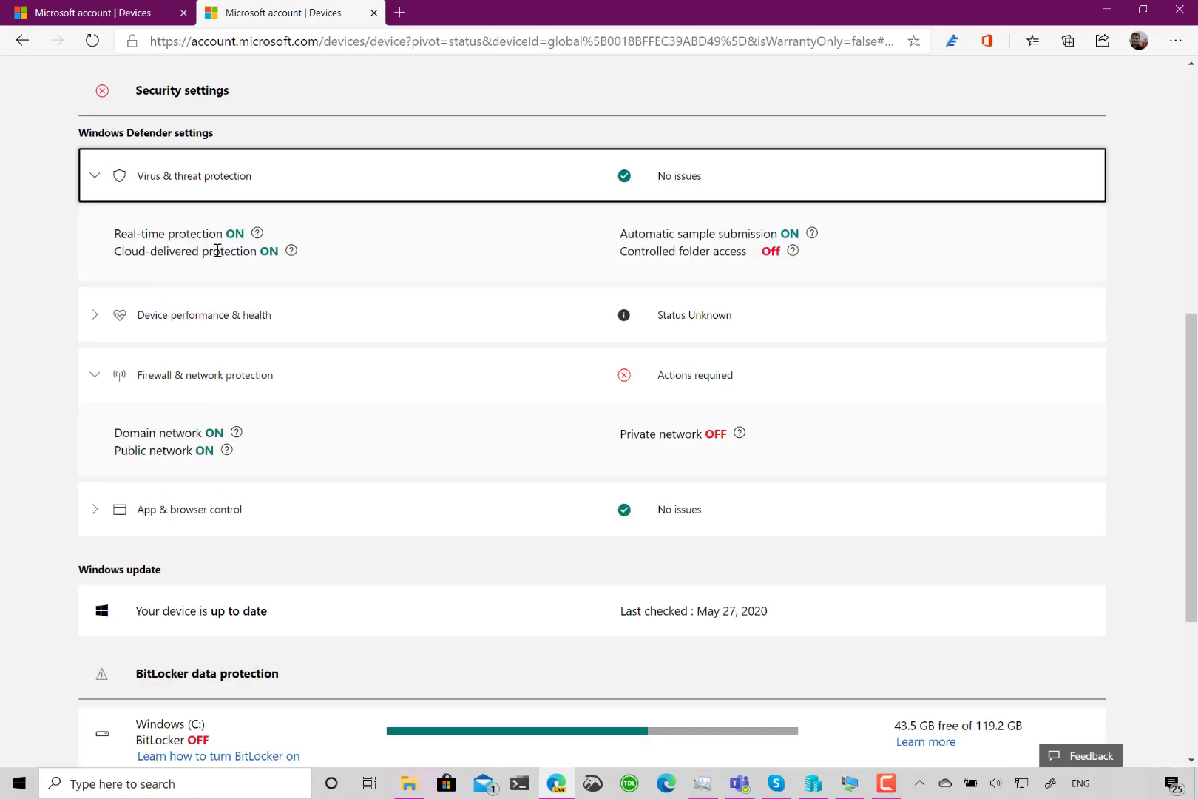
{"action": "left_click", "coordinate": [96, 179]}
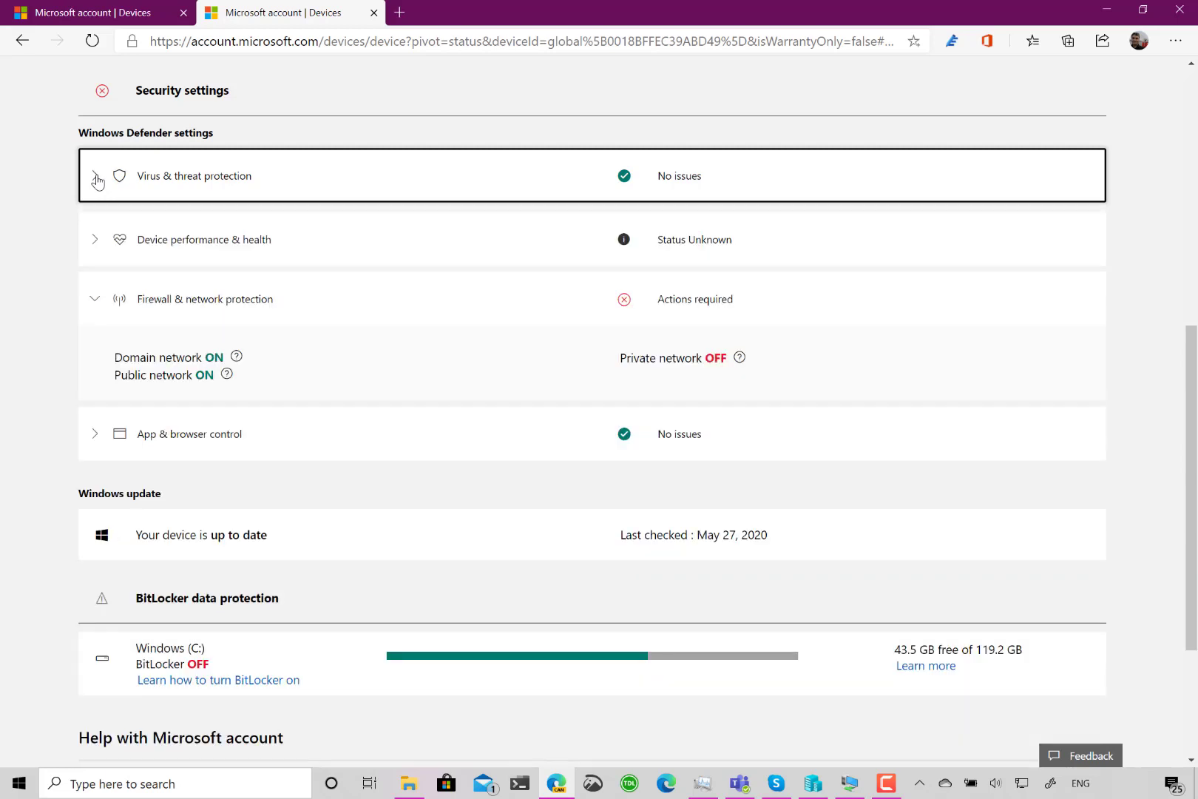
{"action": "left_click", "coordinate": [99, 442]}
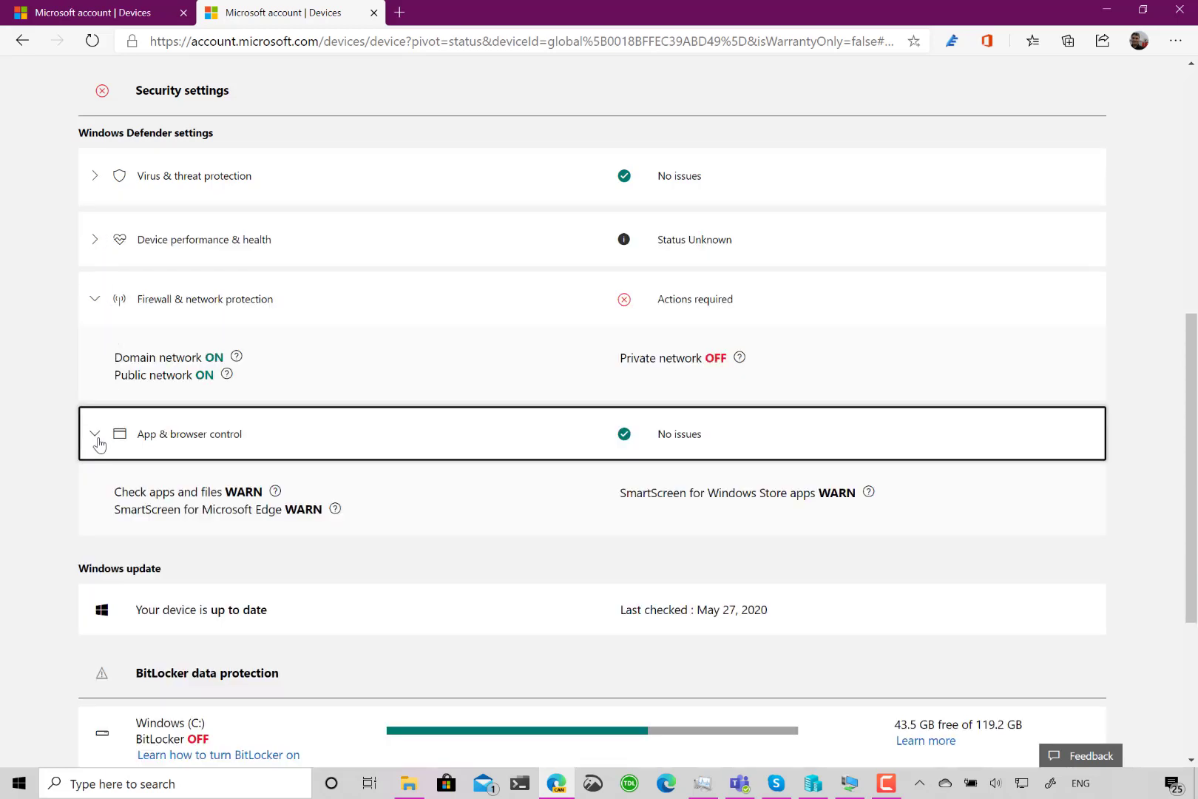
{"action": "left_click", "coordinate": [98, 442]}
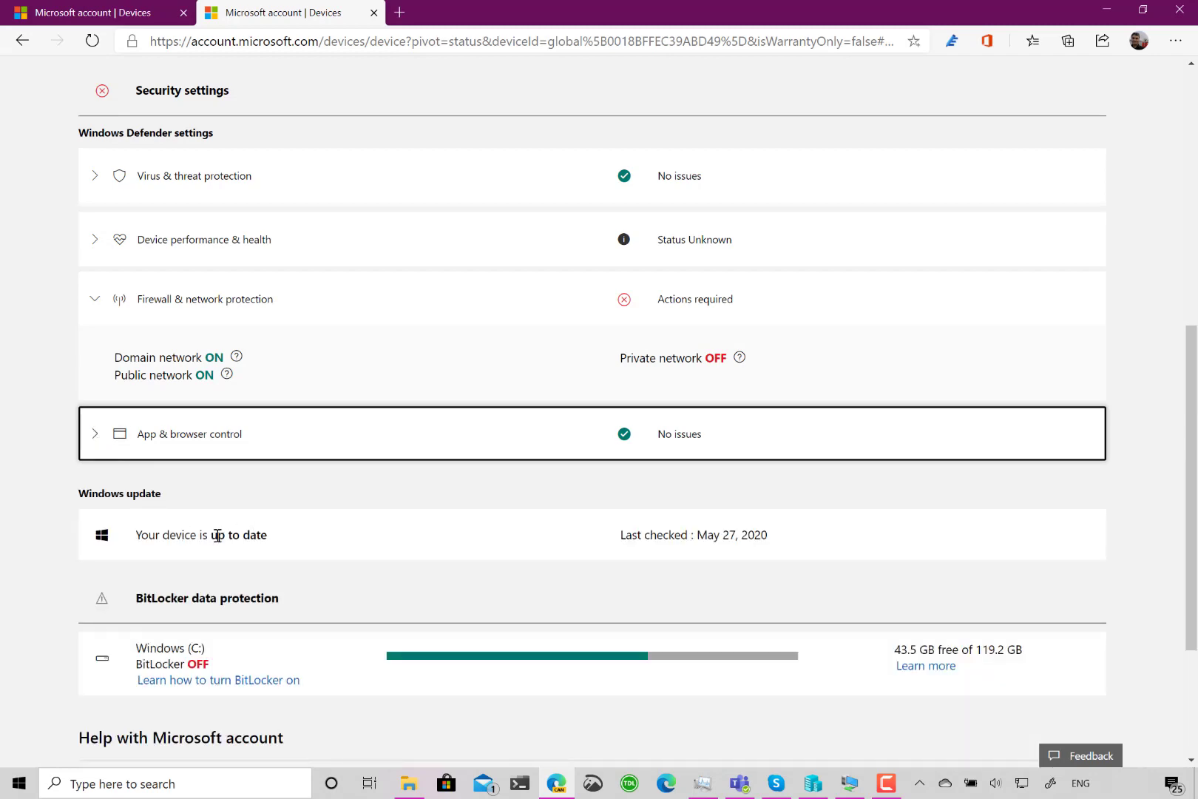
{"action": "scroll", "coordinate": [217, 535], "scroll_direction": "down", "scroll_amount": 1}
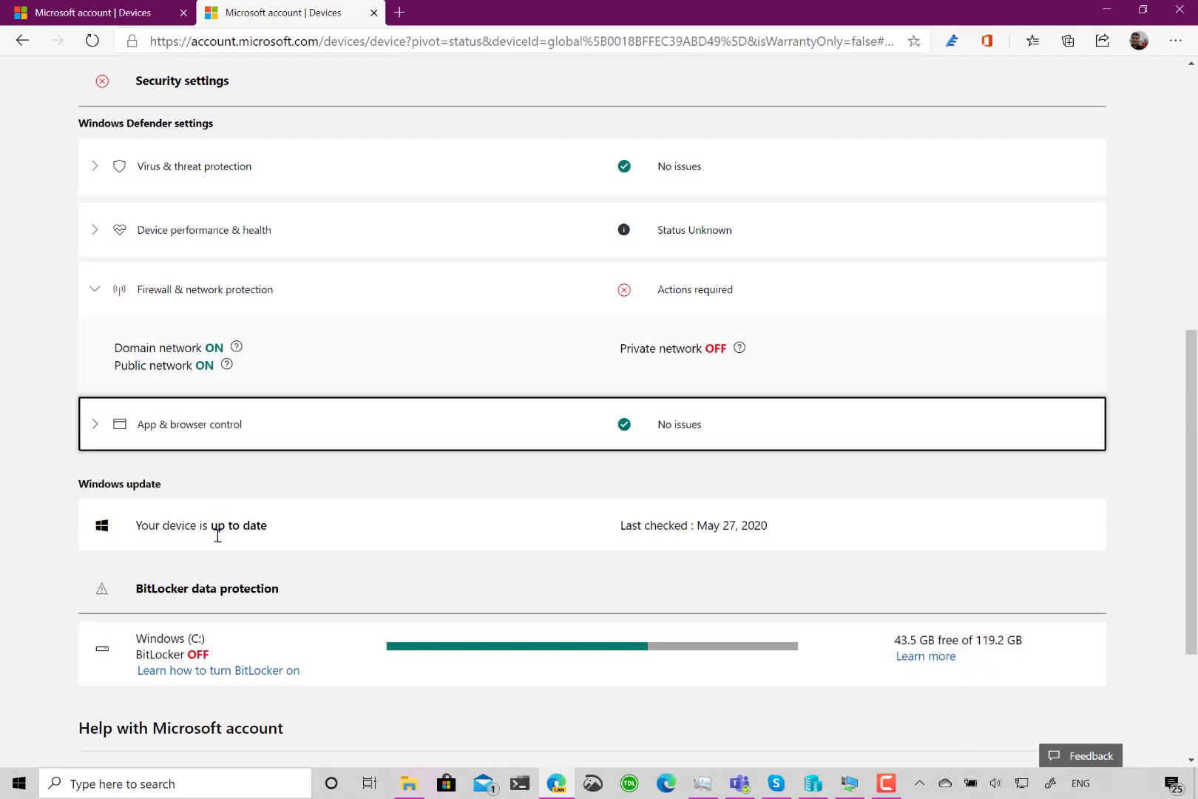
{"action": "scroll", "coordinate": [217, 535], "scroll_direction": "up", "scroll_amount": 4}
{"action": "scroll", "coordinate": [218, 535], "scroll_direction": "up", "scroll_amount": 1}
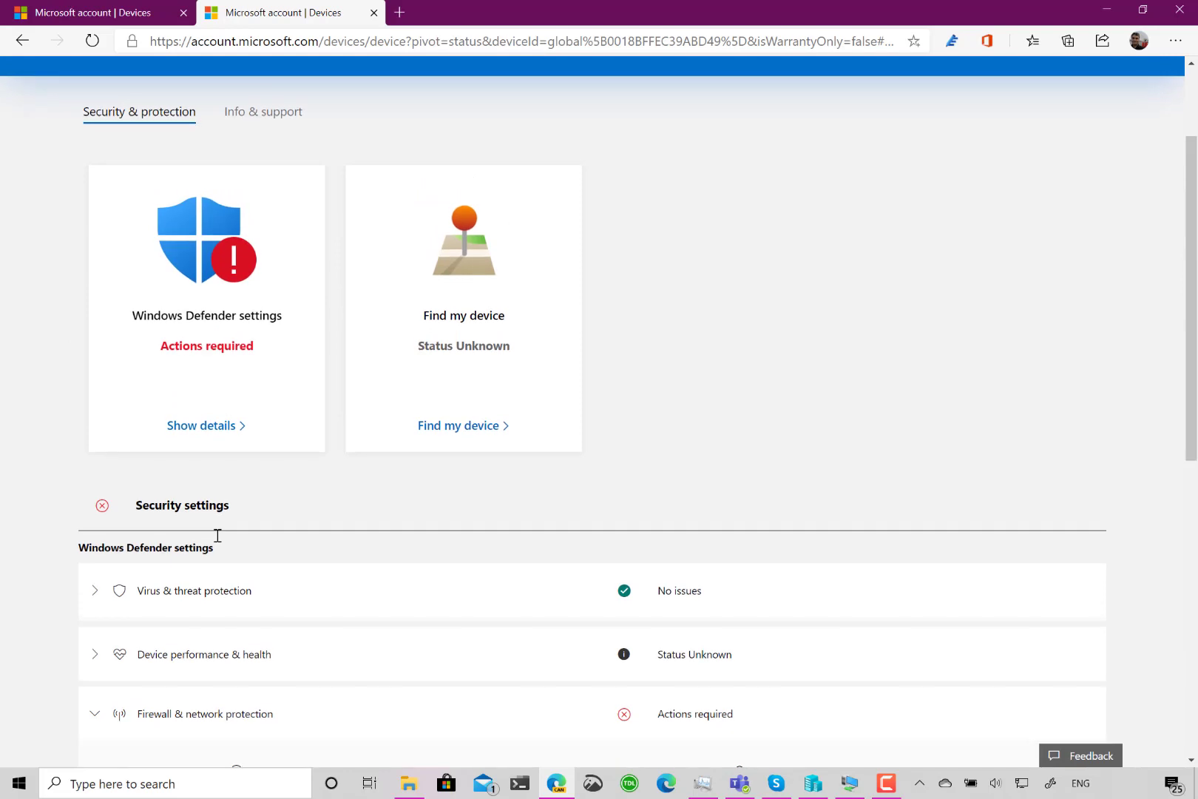
{"action": "scroll", "coordinate": [217, 536], "scroll_direction": "up", "scroll_amount": 2}
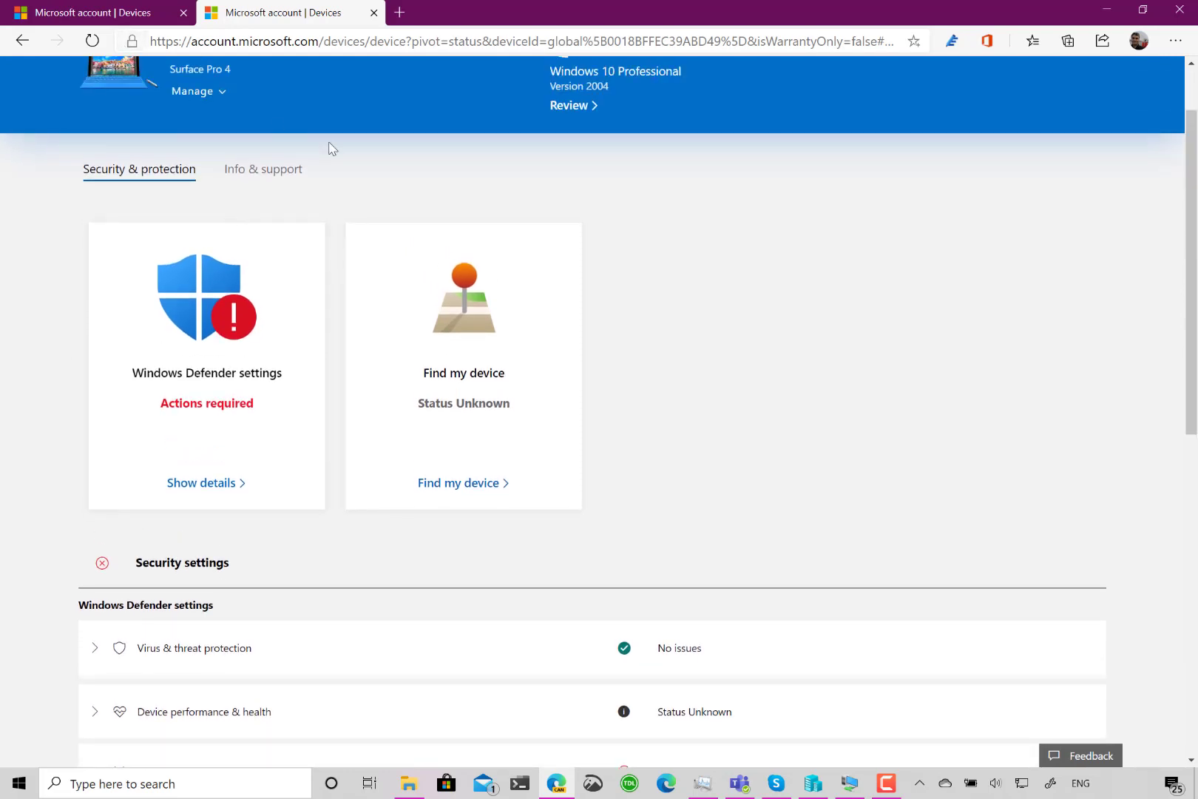
{"action": "scroll", "coordinate": [328, 144], "scroll_direction": "up", "scroll_amount": 1}
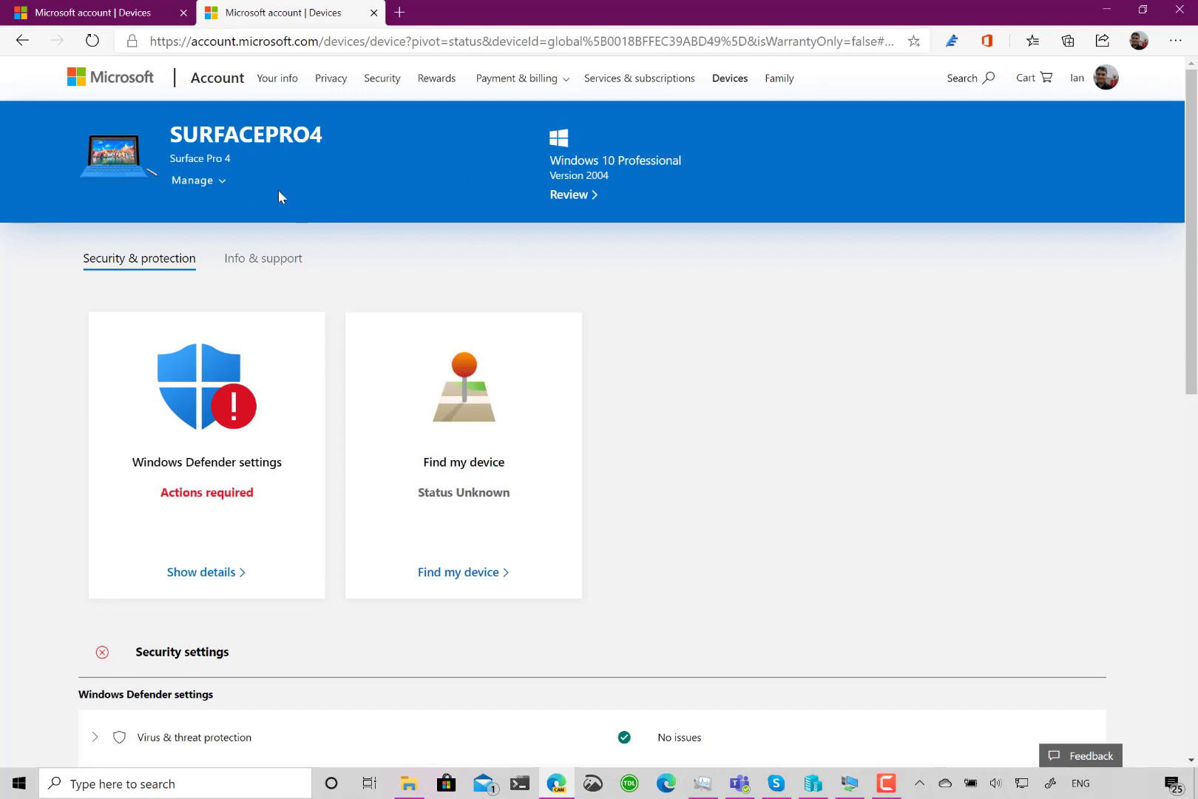
- Check SURFACEPRO4's Info & support, then go back and open the IDVMFastring virtual machine's page
{"action": "left_click", "coordinate": [266, 263]}
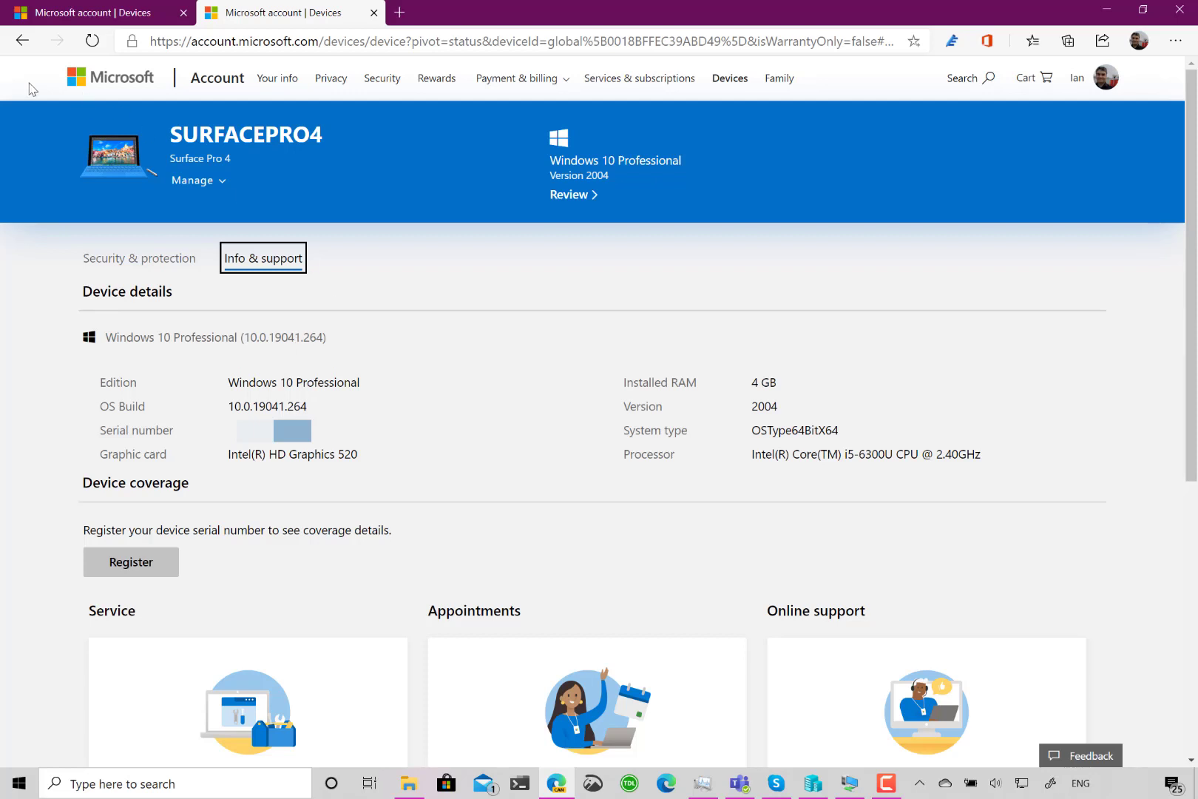
{"action": "left_click", "coordinate": [22, 40]}
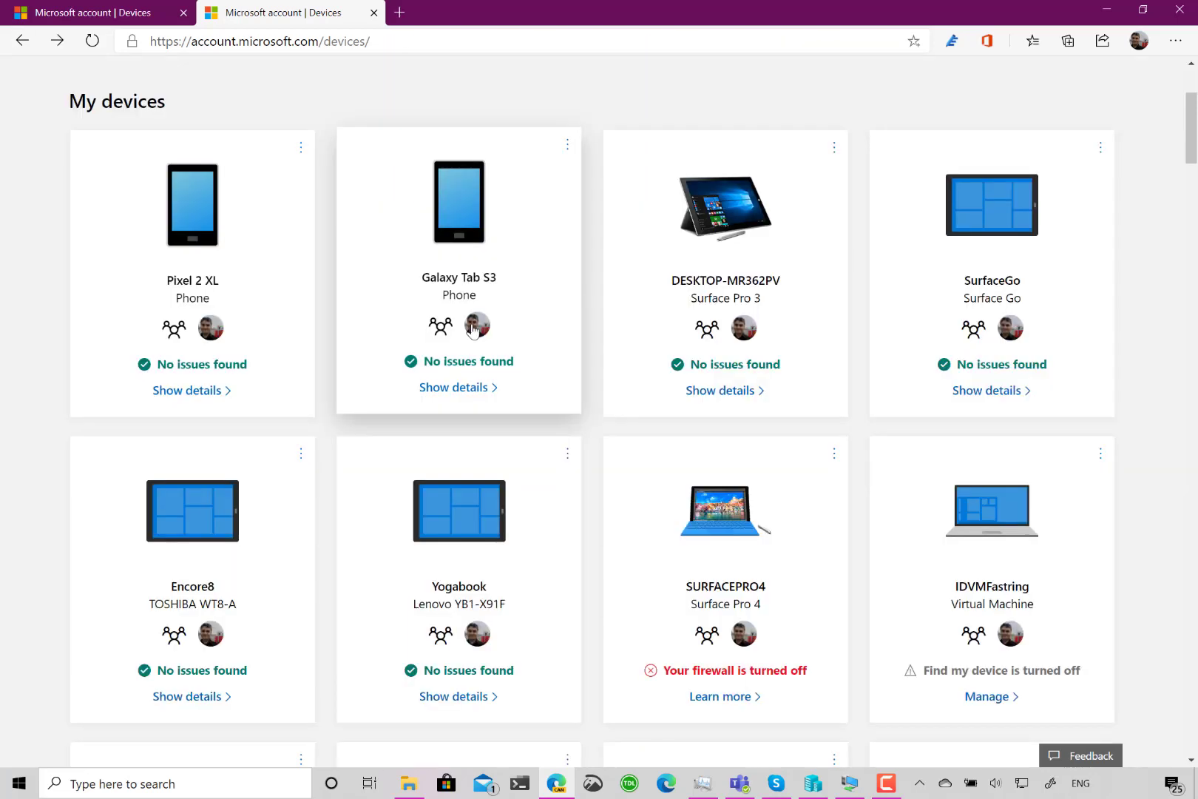
{"action": "left_click", "coordinate": [974, 579]}
- Expand IDVMFastring's Device performance & health, then bring up the VM's Find my device settings
{"action": "left_click", "coordinate": [971, 578]}
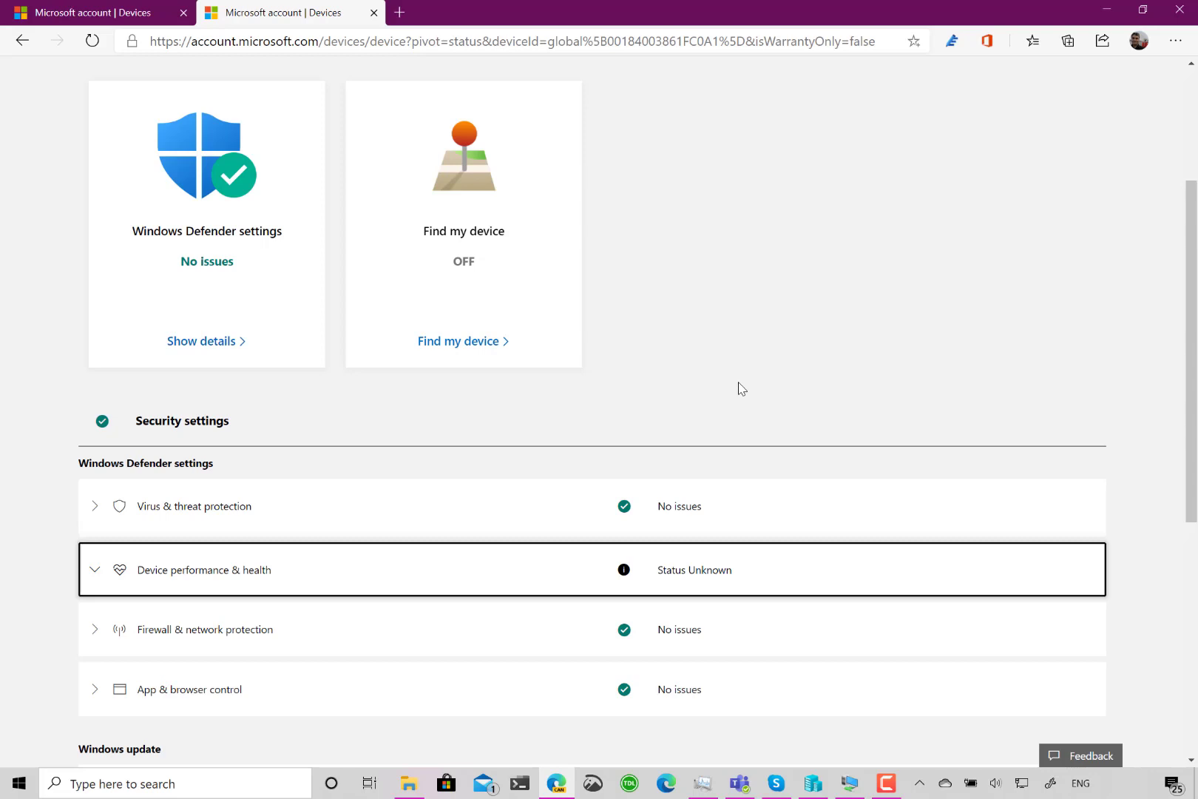
{"action": "left_click", "coordinate": [849, 783]}
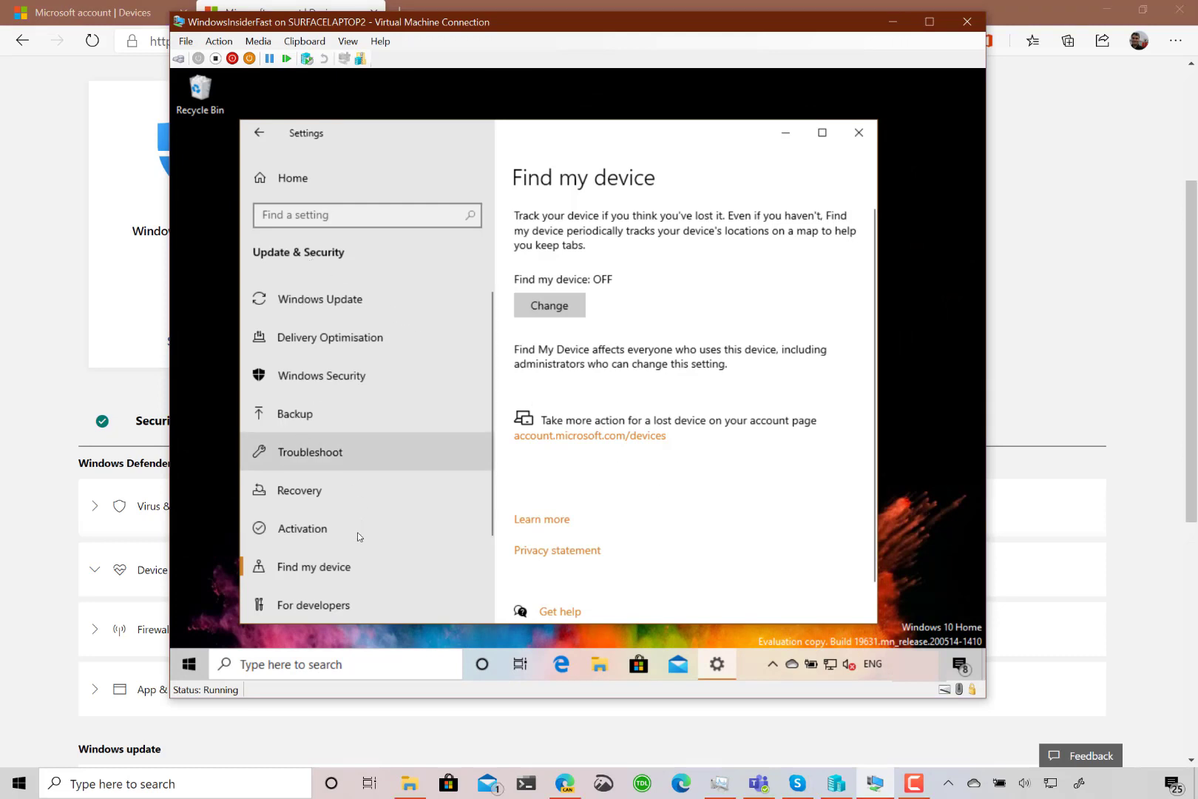
- In the VM, turn on 'Save my device's location periodically' and return to the browser
{"action": "left_click", "coordinate": [564, 312]}
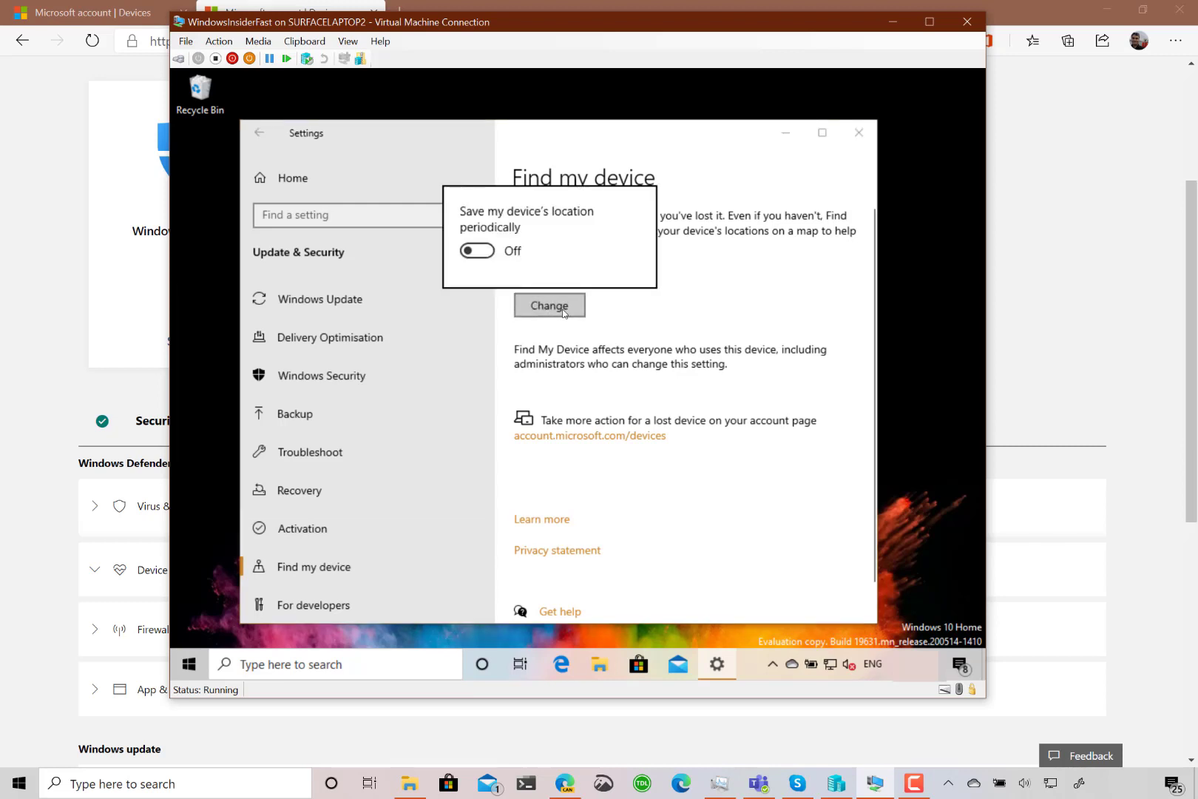
{"action": "left_click", "coordinate": [489, 252]}
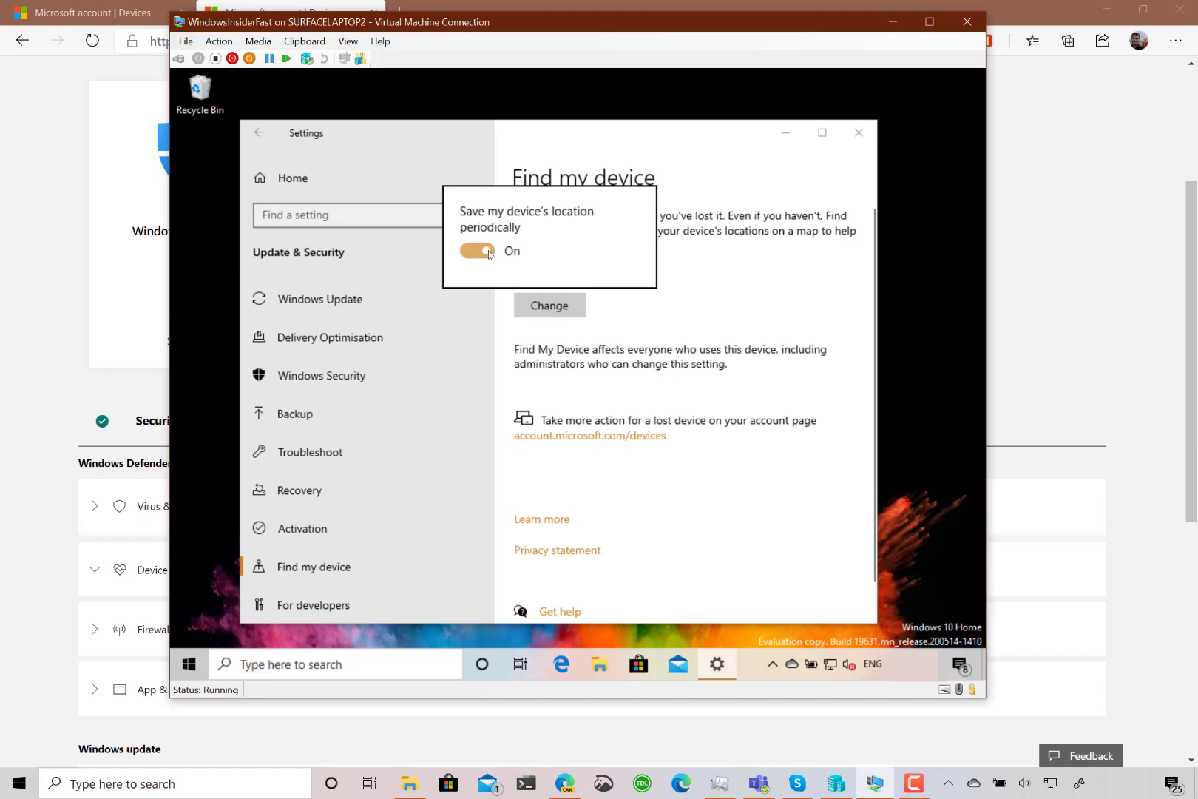
{"action": "left_click", "coordinate": [689, 322]}
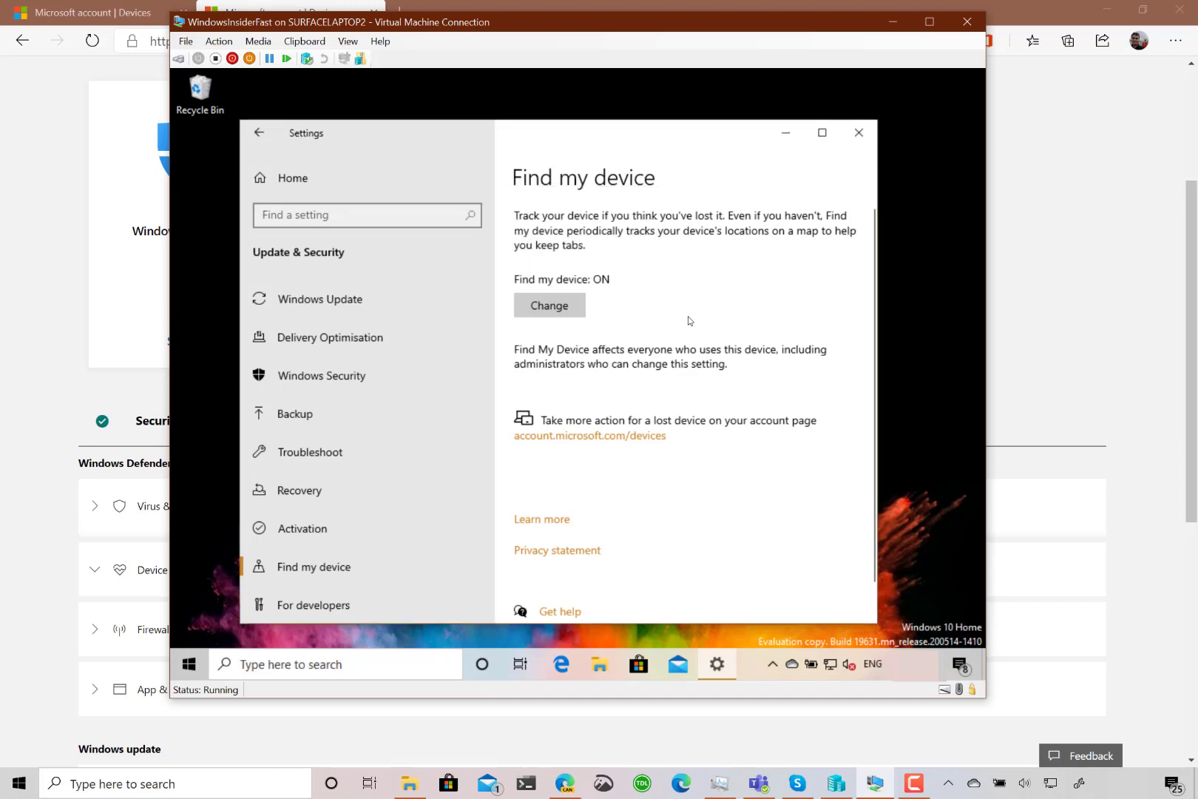
{"action": "left_click", "coordinate": [20, 308]}
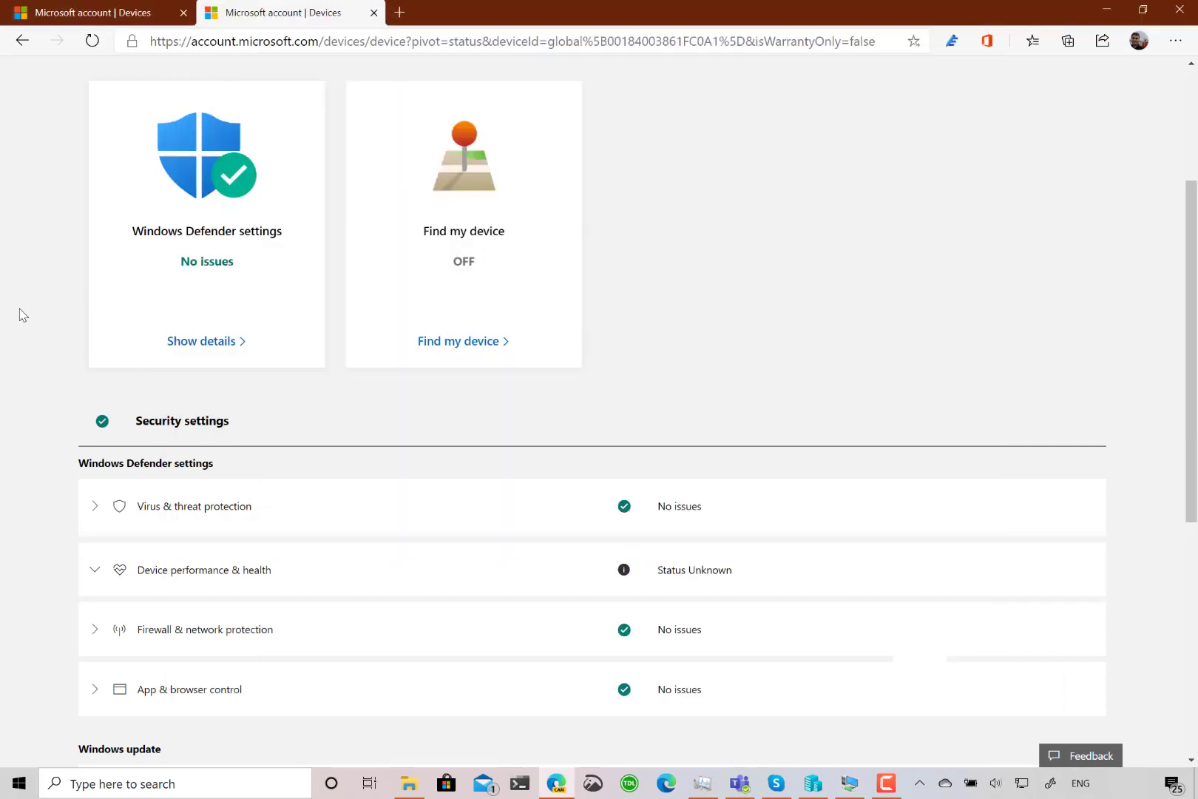
- Open the Find My Device map of all devices and zoom into the two-device cluster
{"action": "scroll", "coordinate": [21, 315], "scroll_direction": "up", "scroll_amount": 2}
{"action": "left_click", "coordinate": [460, 473]}
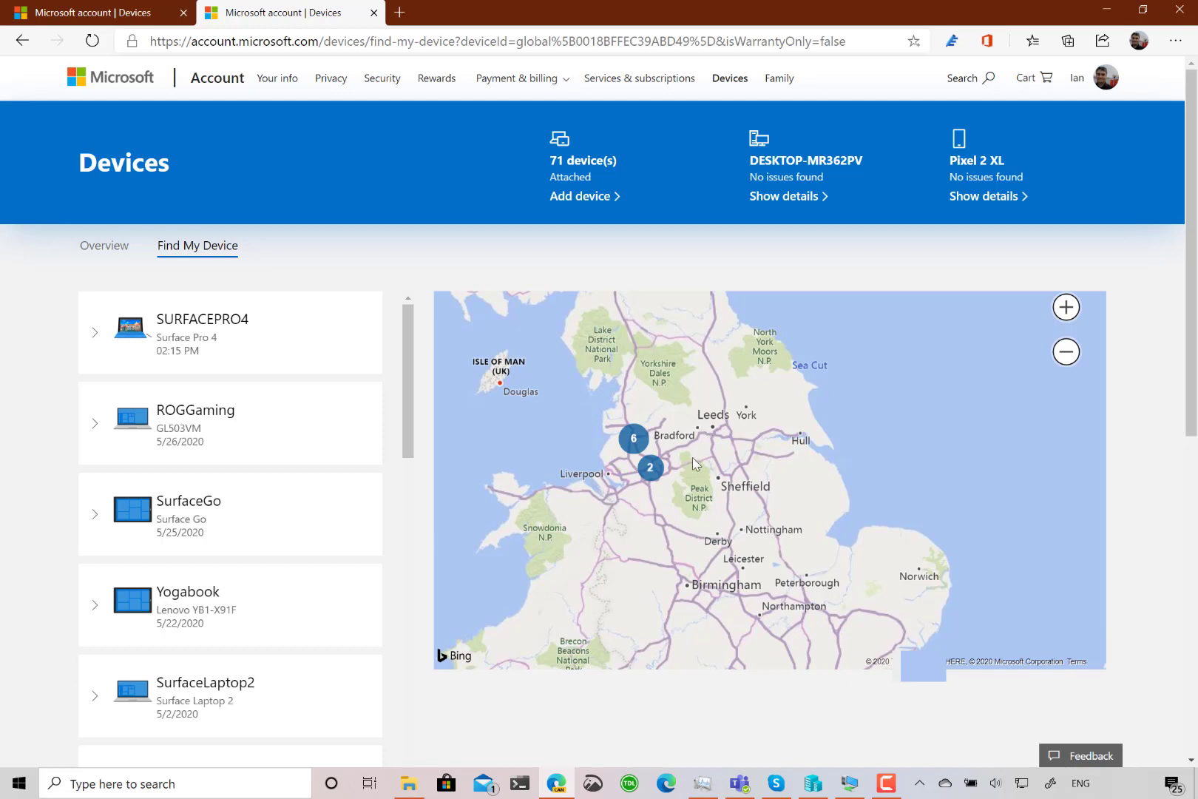
{"action": "left_click", "coordinate": [650, 467]}
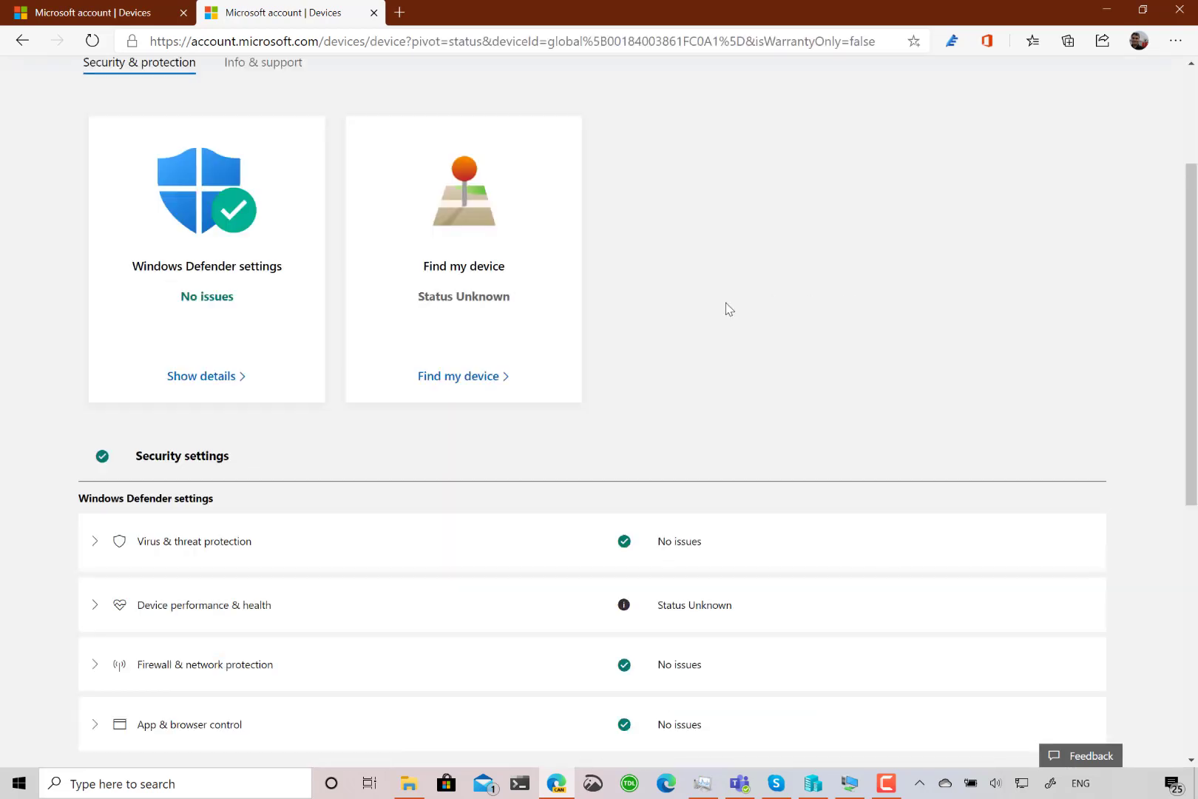
- Run Find on IDVMFastring and check the locate notification in the virtual machine window
{"action": "left_click", "coordinate": [493, 377]}
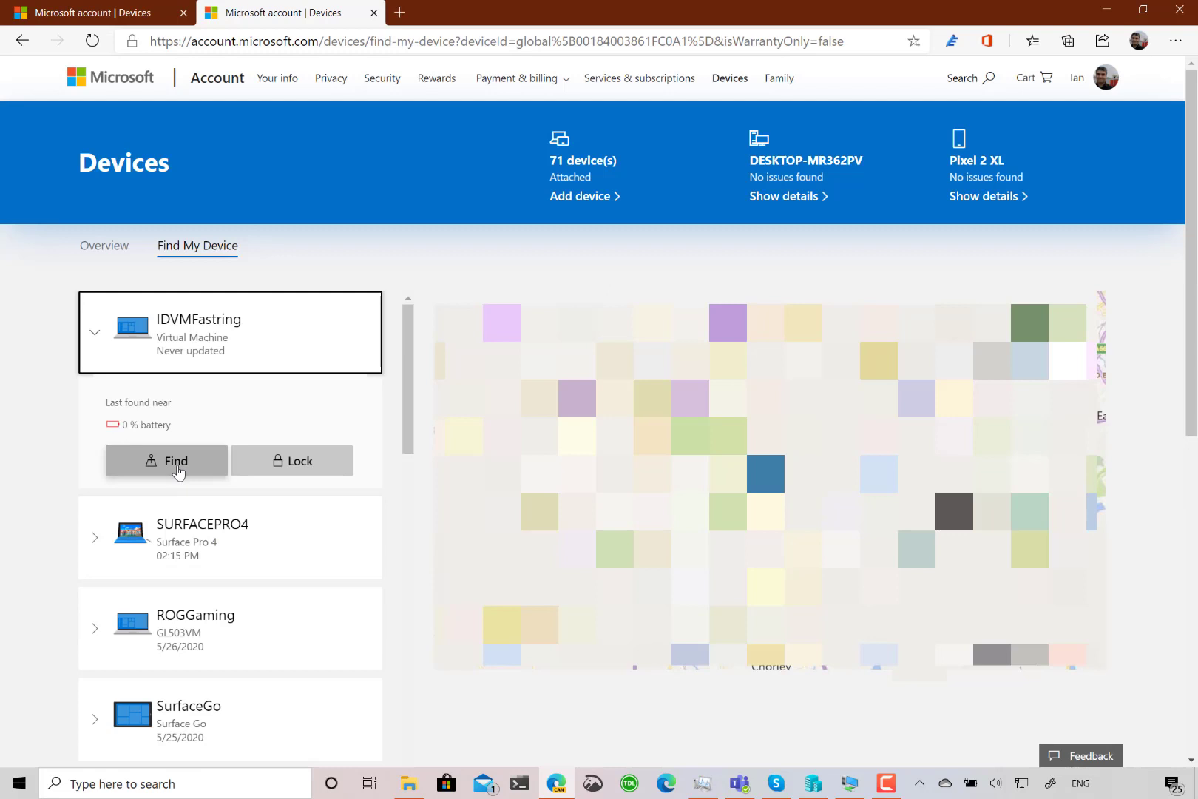
{"action": "left_click", "coordinate": [178, 471]}
{"action": "key", "text": "alt+Tab"}
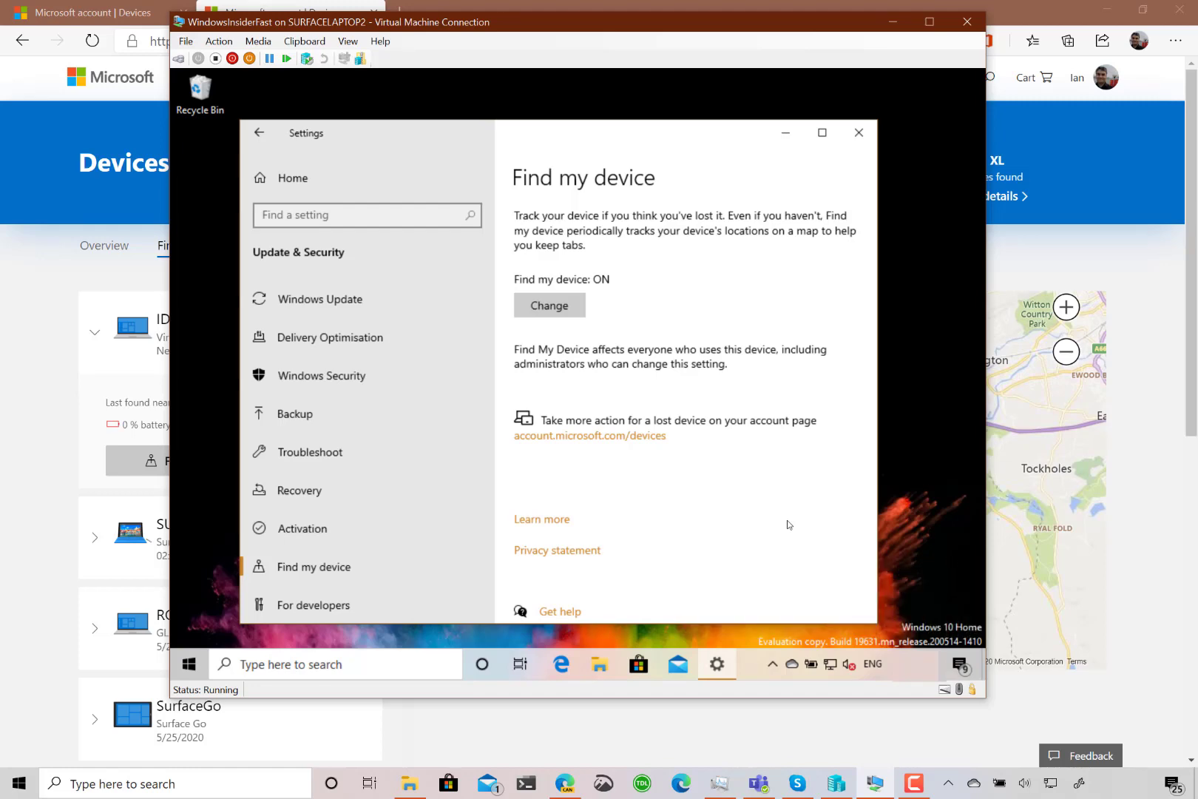
{"action": "key", "text": "alt+Tab"}
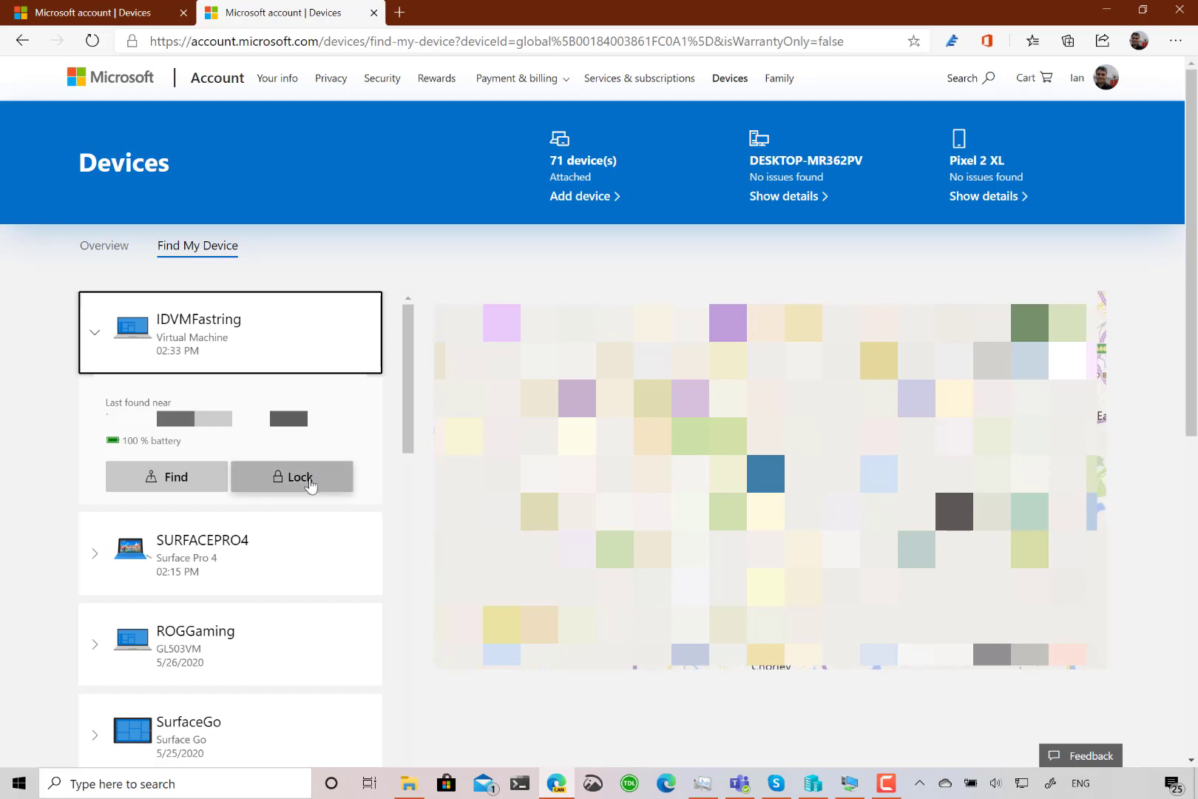
{"action": "left_click", "coordinate": [856, 784]}
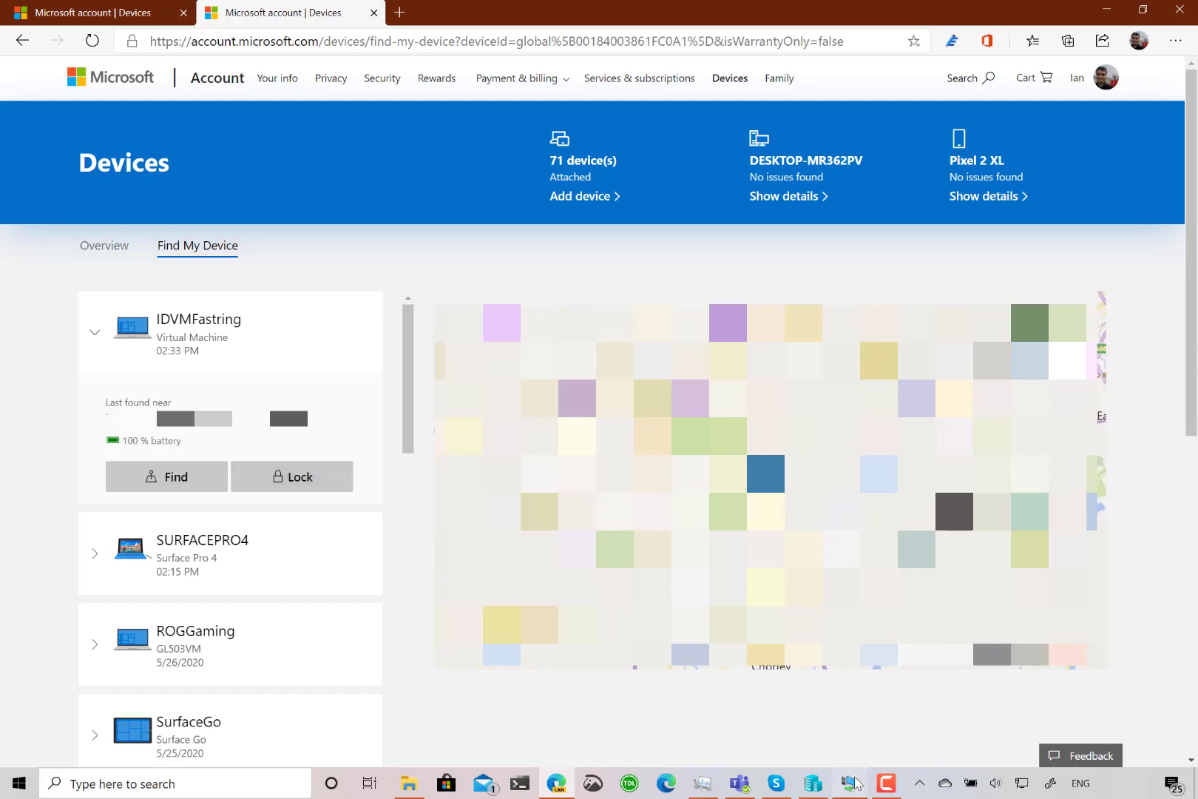
{"action": "left_click", "coordinate": [32, 495]}
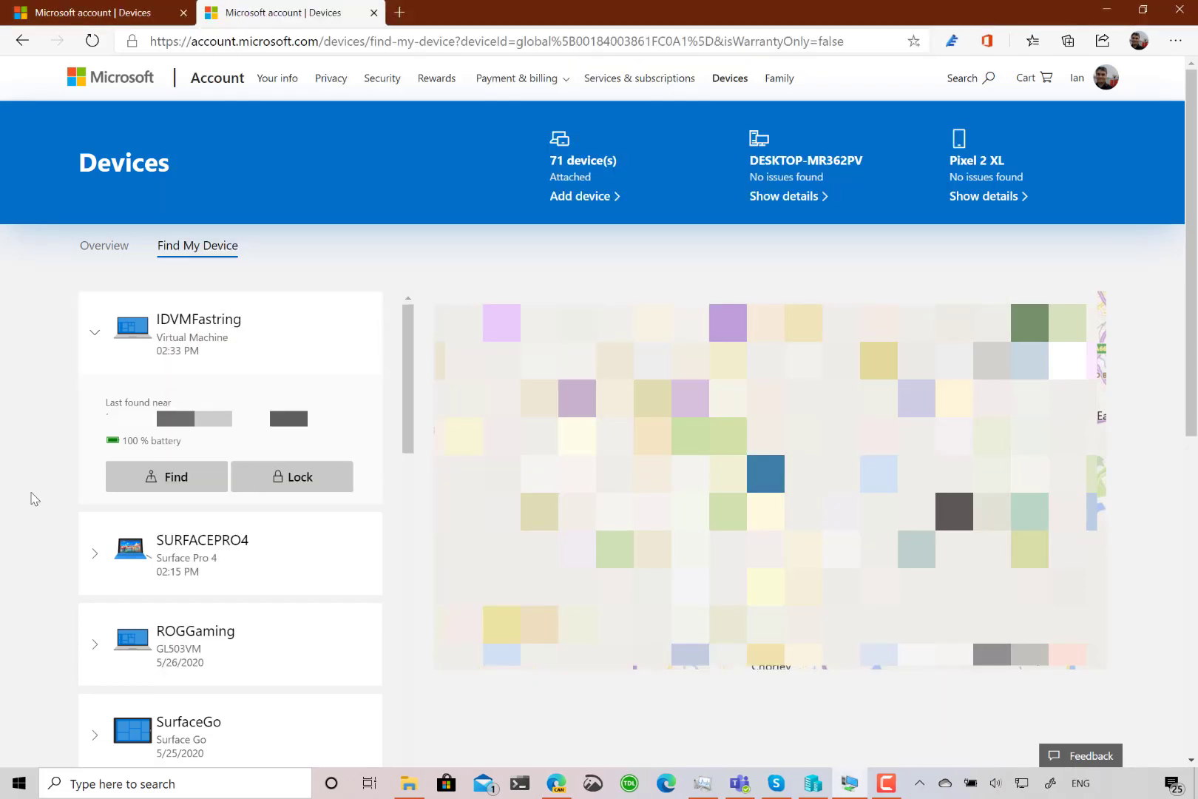
- Lock IDVMFastring with a lock-screen message asking the finder to return it to its owner
{"action": "left_click", "coordinate": [316, 492]}
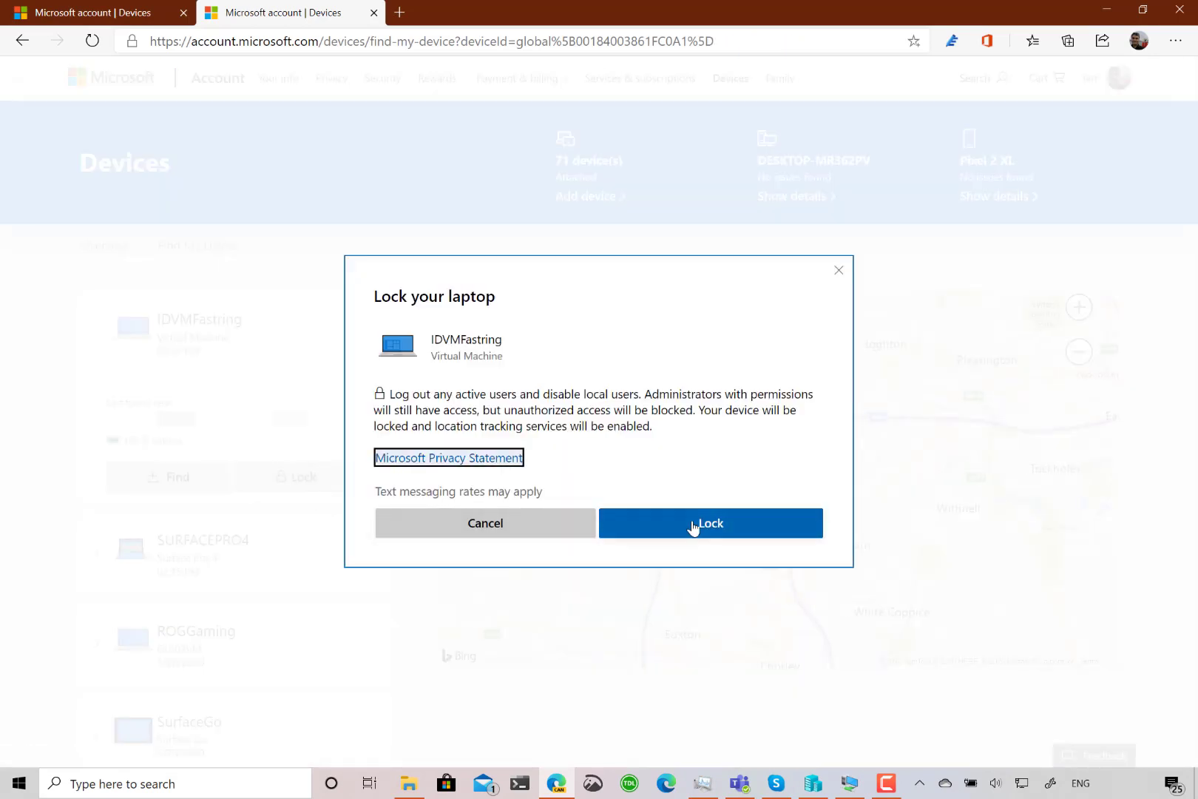
{"action": "left_click", "coordinate": [685, 528]}
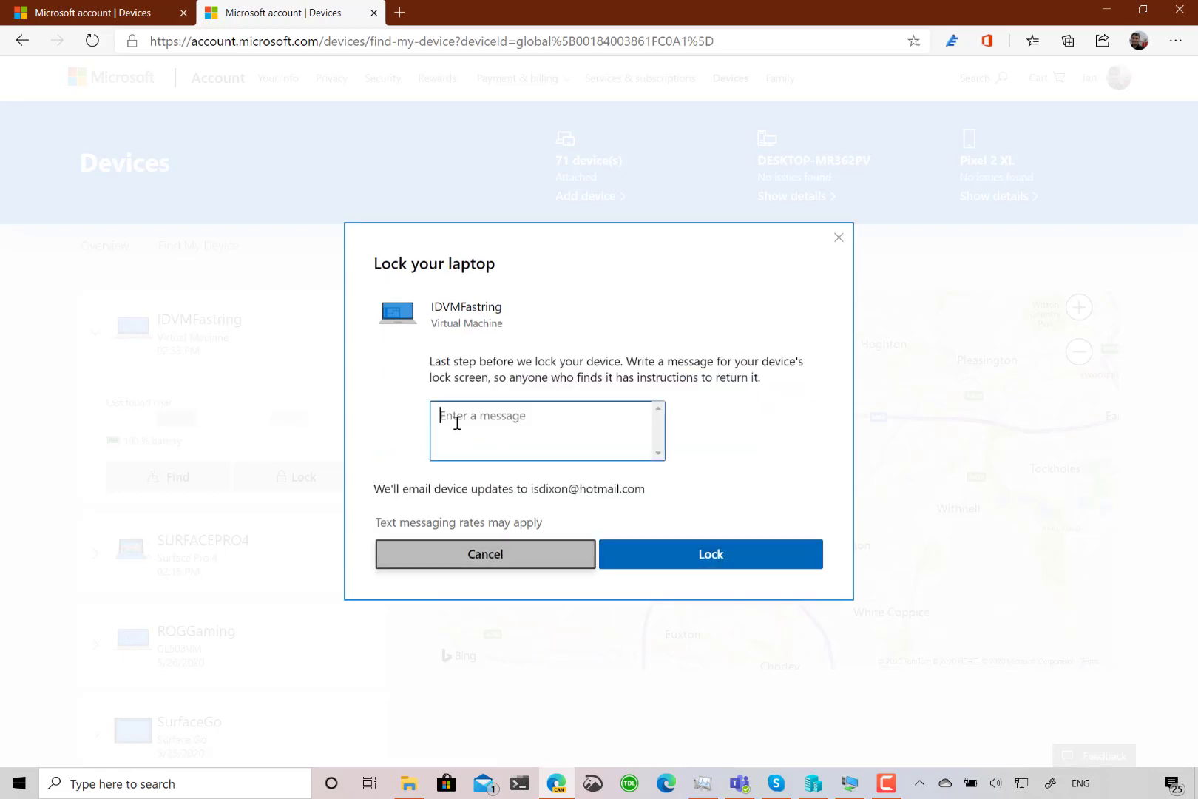
{"action": "left_click", "coordinate": [456, 423]}
{"action": "type", "text": "P"}
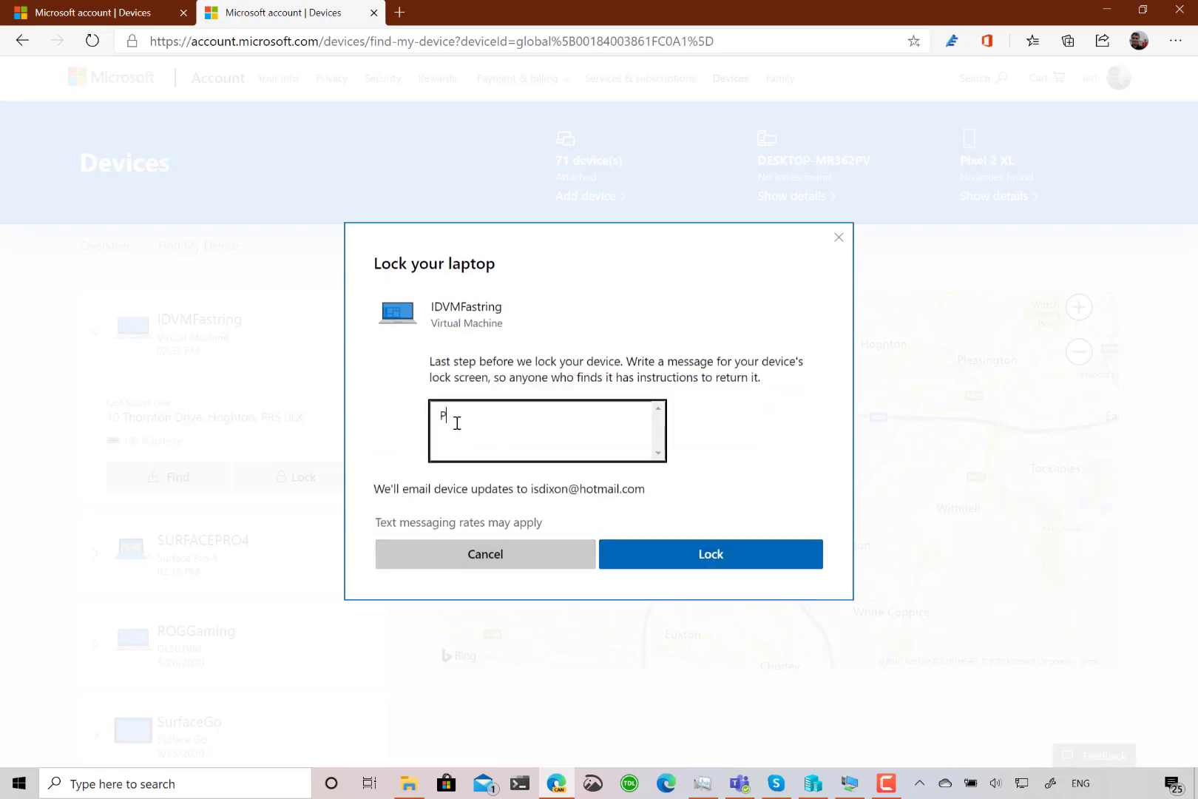
{"action": "type", "text": "lease return to Ian Dixon"}
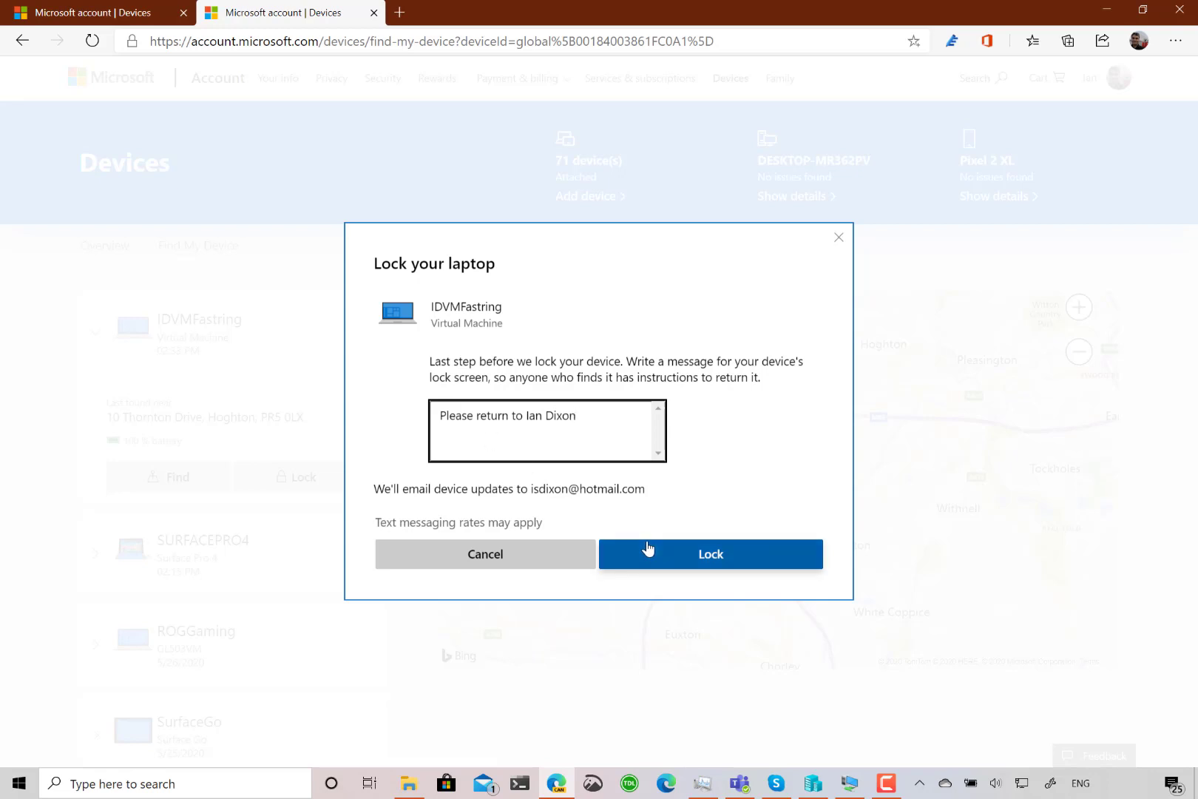
{"action": "left_click", "coordinate": [681, 562]}
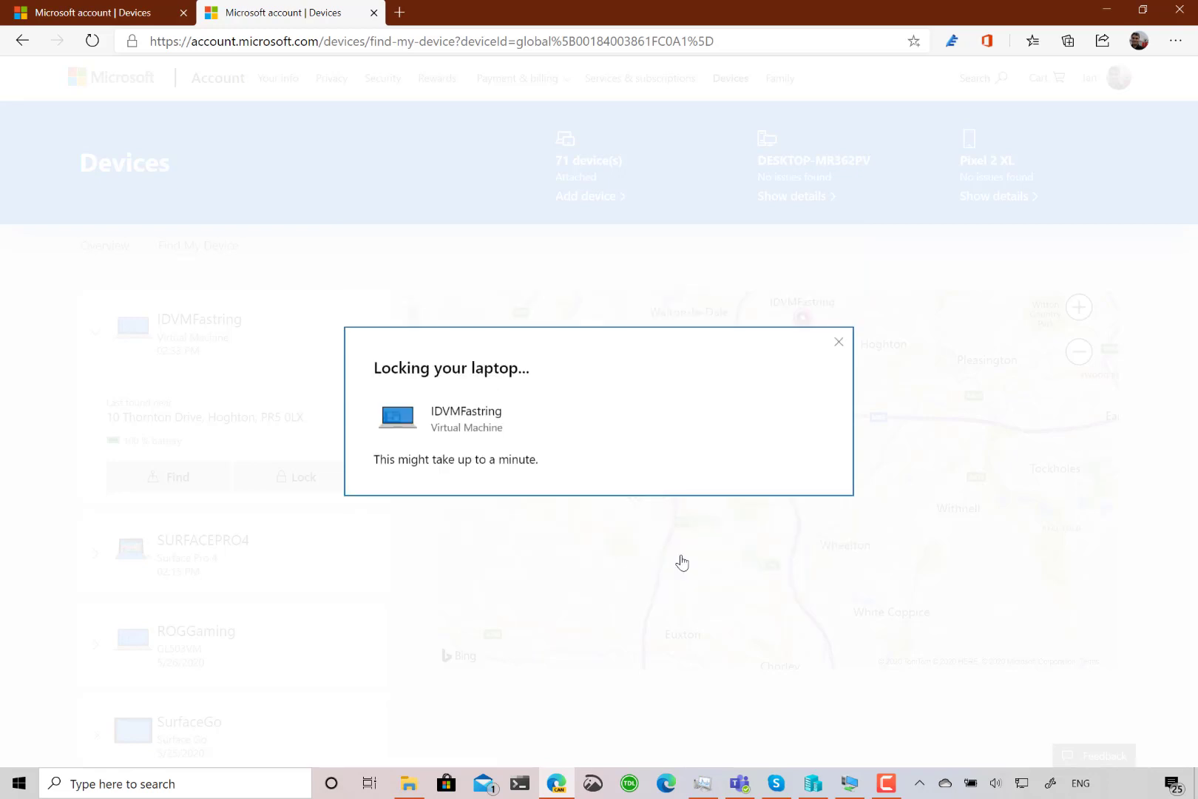
{"action": "left_click", "coordinate": [844, 778]}
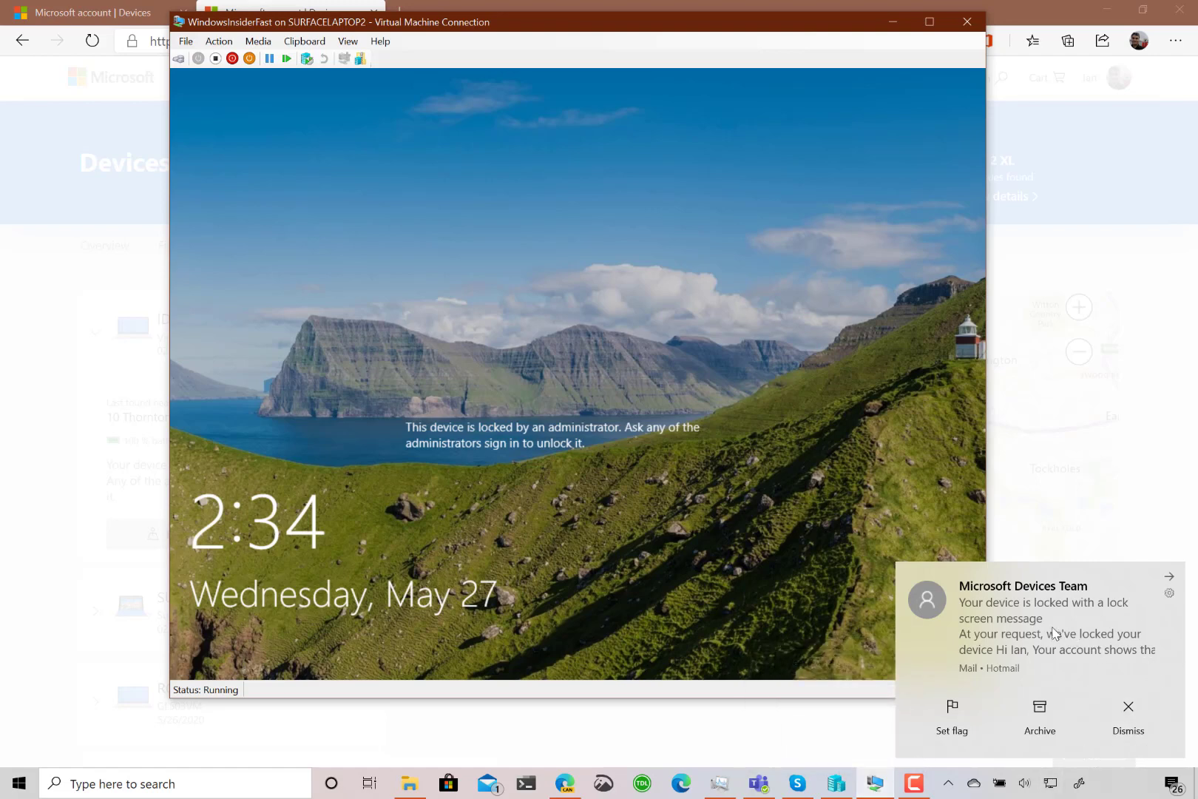
- Sign back into the locked VM with its PIN via Sign-in options, then return to the browser
{"action": "left_click", "coordinate": [692, 542]}
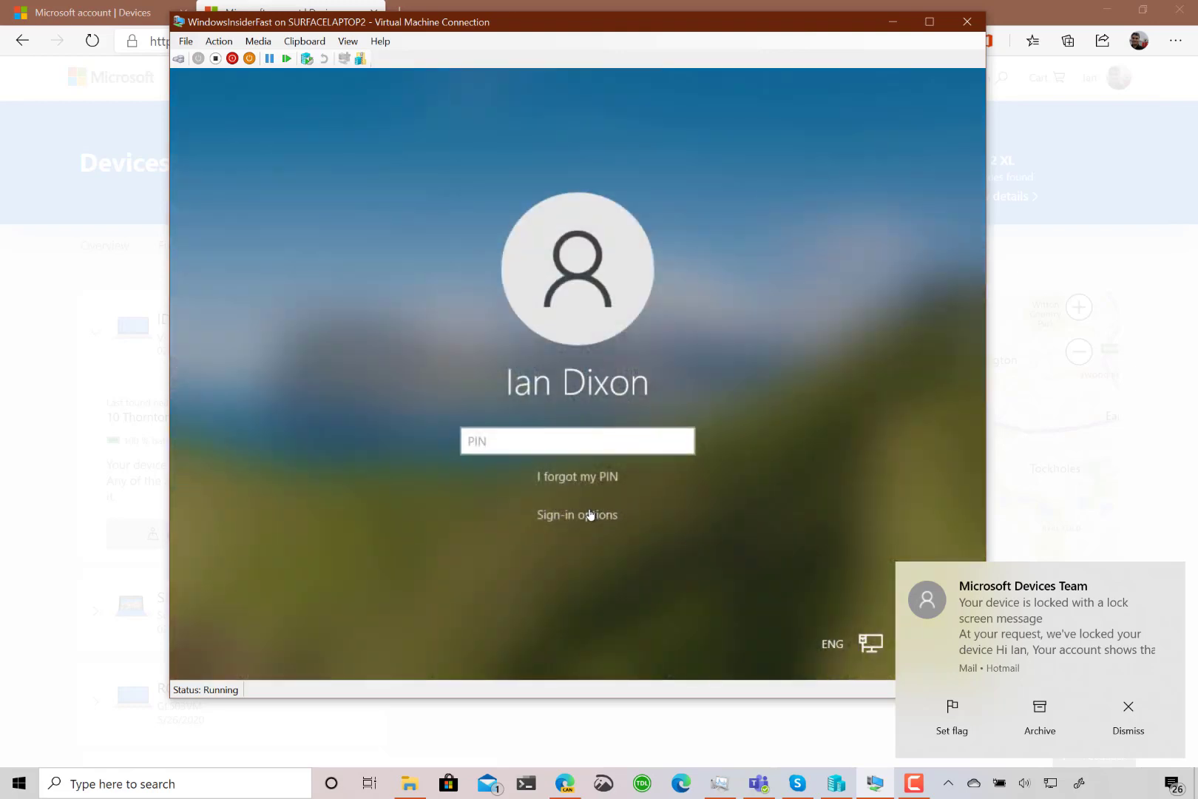
{"action": "type", "text": "111"}
{"action": "left_click", "coordinate": [590, 516]}
{"action": "type", "text": "1"}
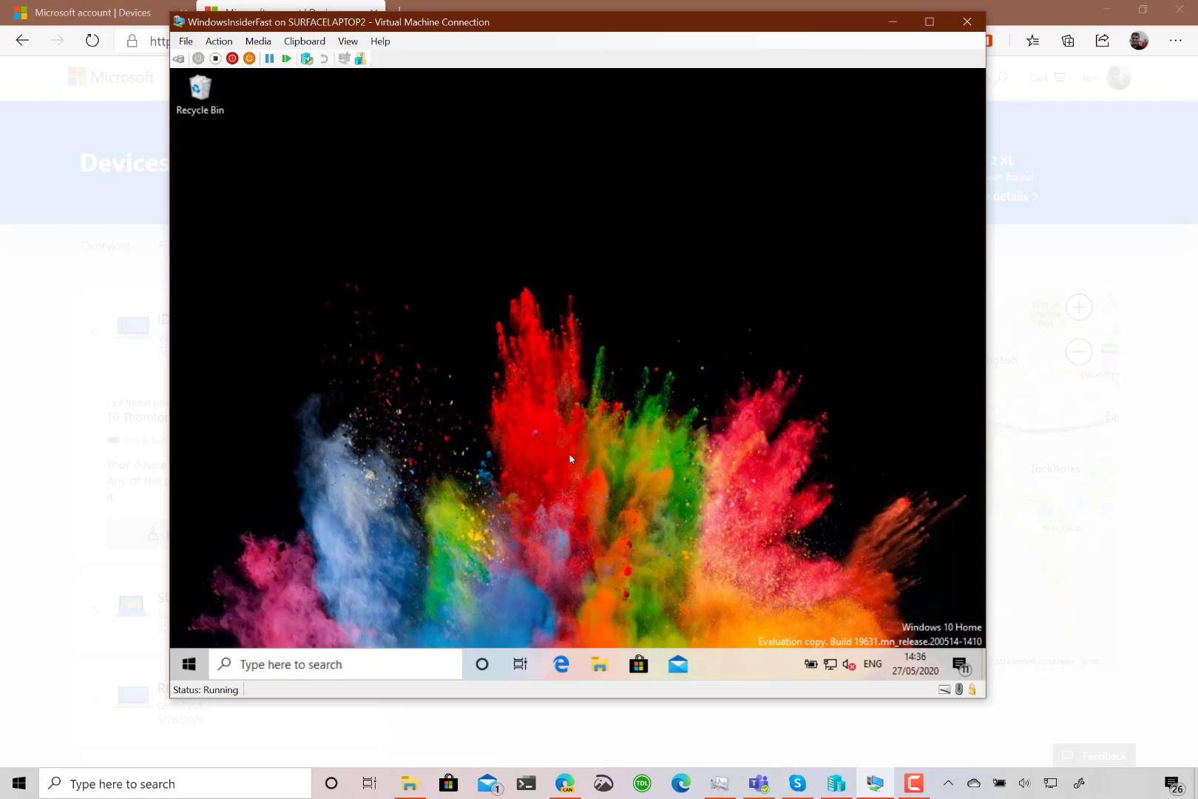
{"action": "left_click", "coordinate": [39, 515]}
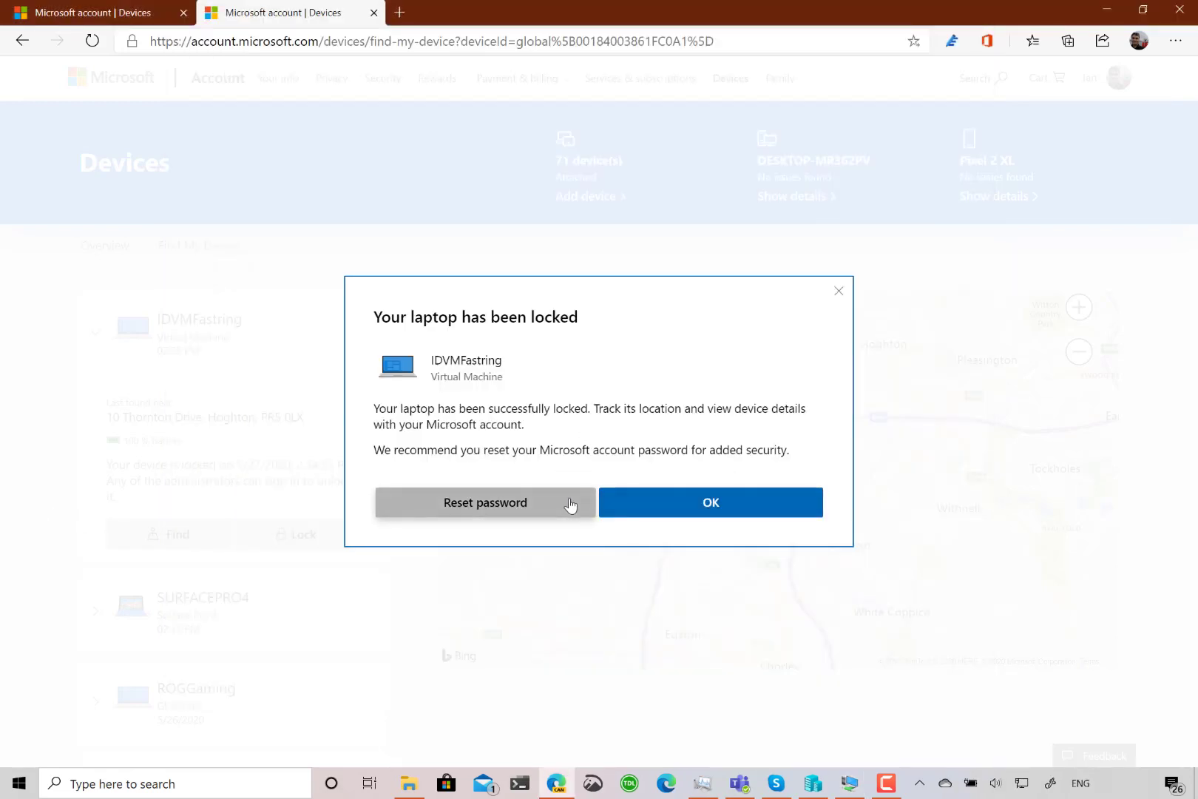
- Close 'Your laptop has been locked' and return to My devices, where IDVMFastring shows No issues found
{"action": "left_click", "coordinate": [37, 48]}
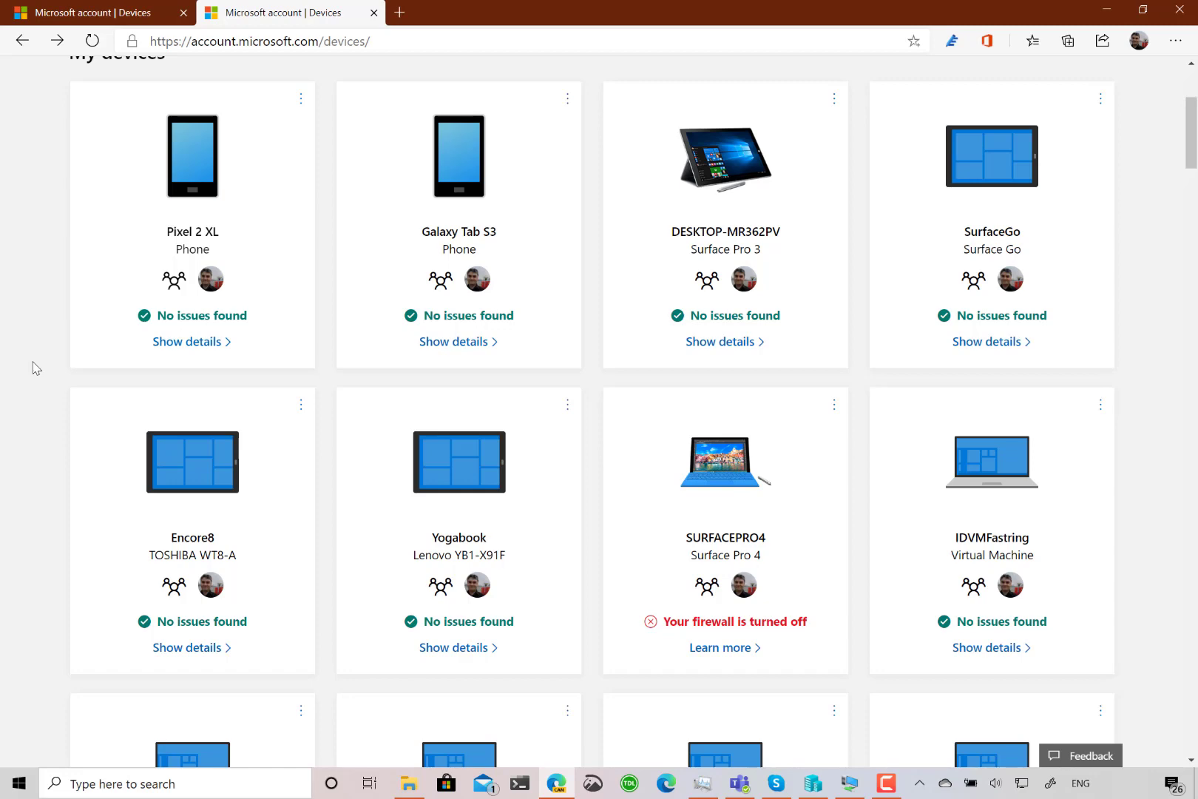
{"action": "scroll", "coordinate": [33, 367], "scroll_direction": "up", "scroll_amount": 1}
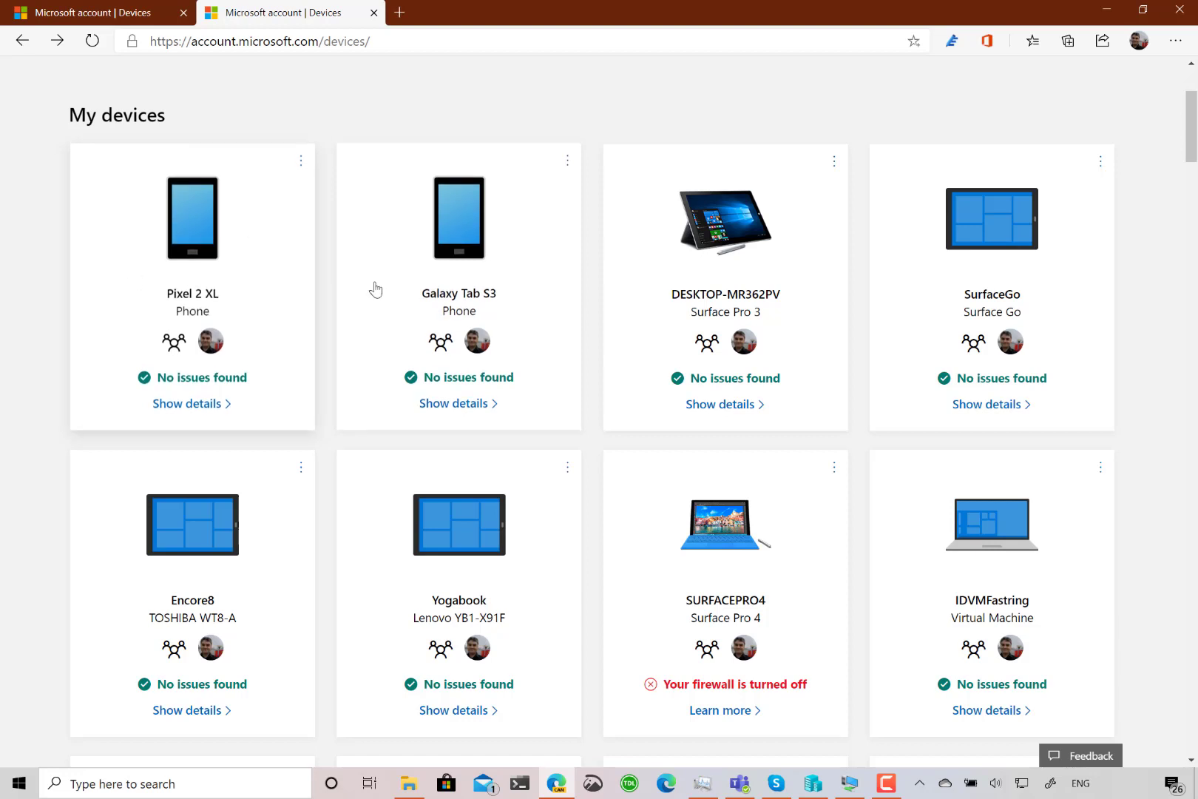
{"action": "left_click", "coordinate": [1101, 160]}
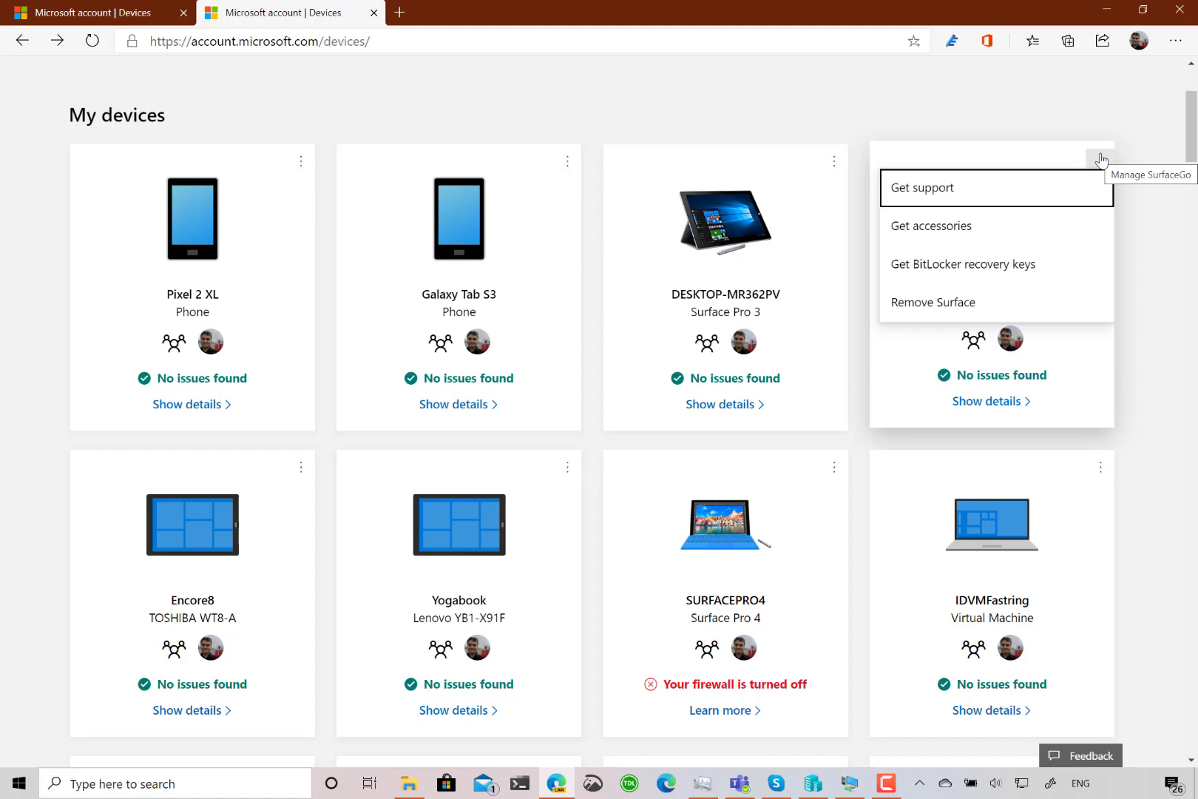
{"action": "left_click", "coordinate": [839, 179]}
{"action": "left_click", "coordinate": [839, 179]}
{"action": "key", "text": "alt+Left"}
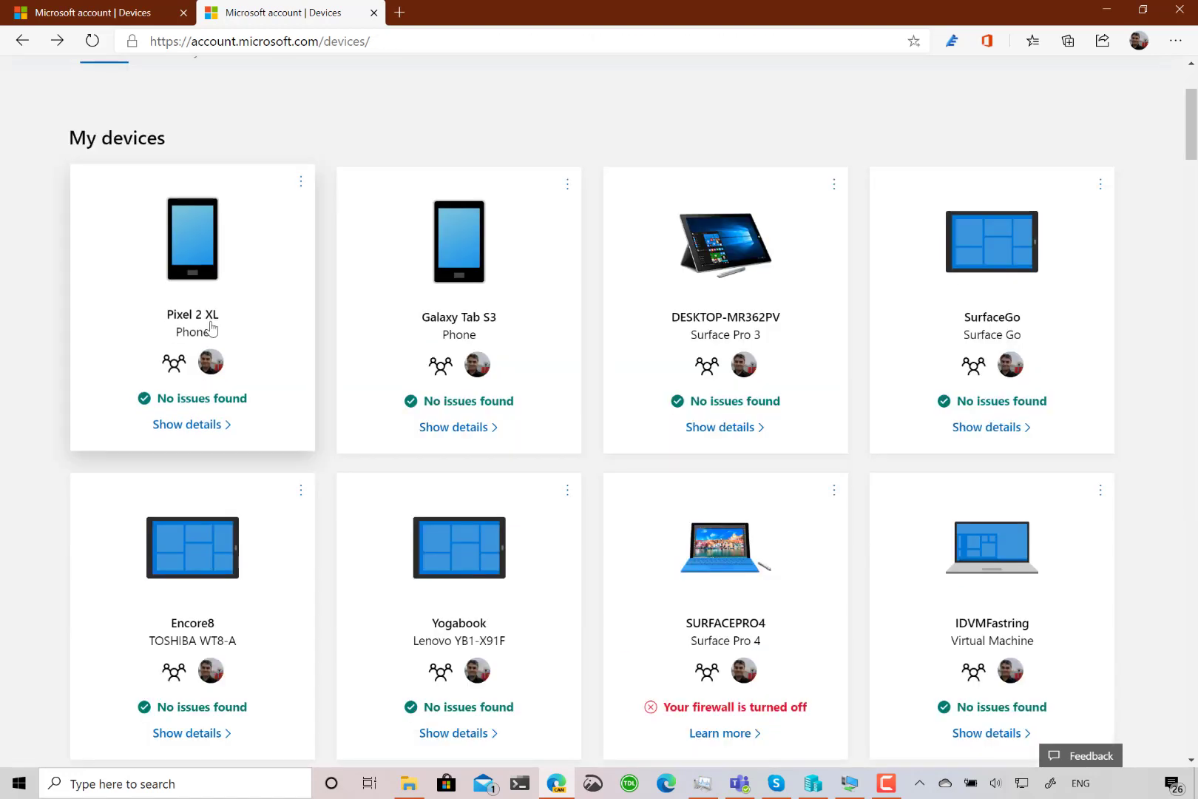